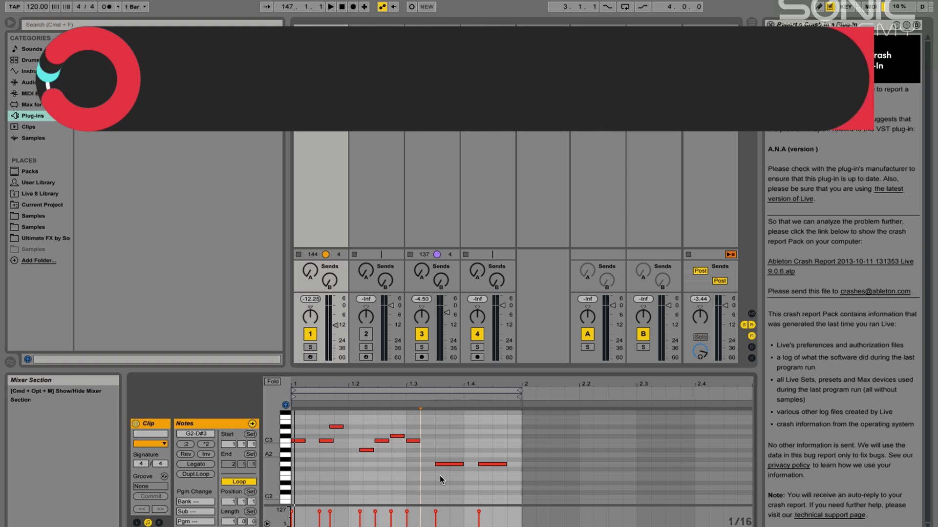
# - Play the A.N.A clip and zoom the note editor in horizontally and vertically, enlarging the Detail view
pyautogui.click(447, 430)
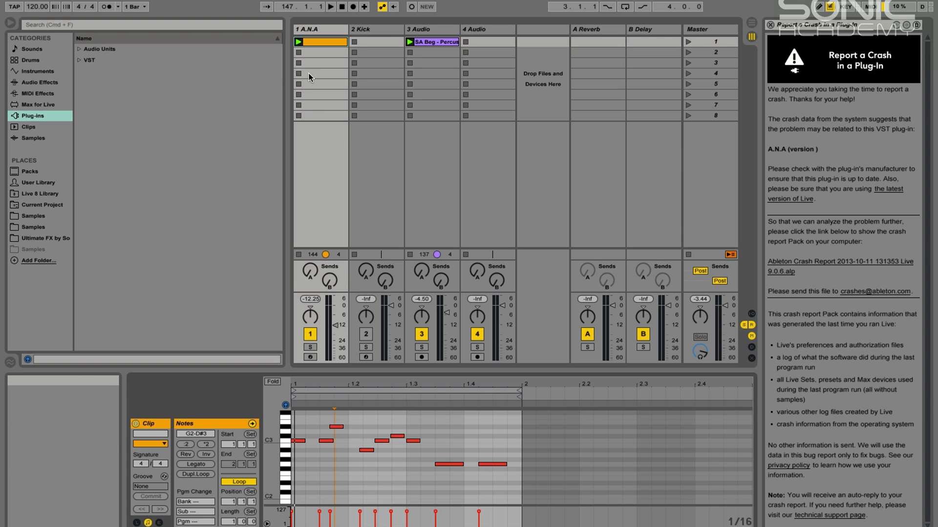
pyautogui.click(299, 42)
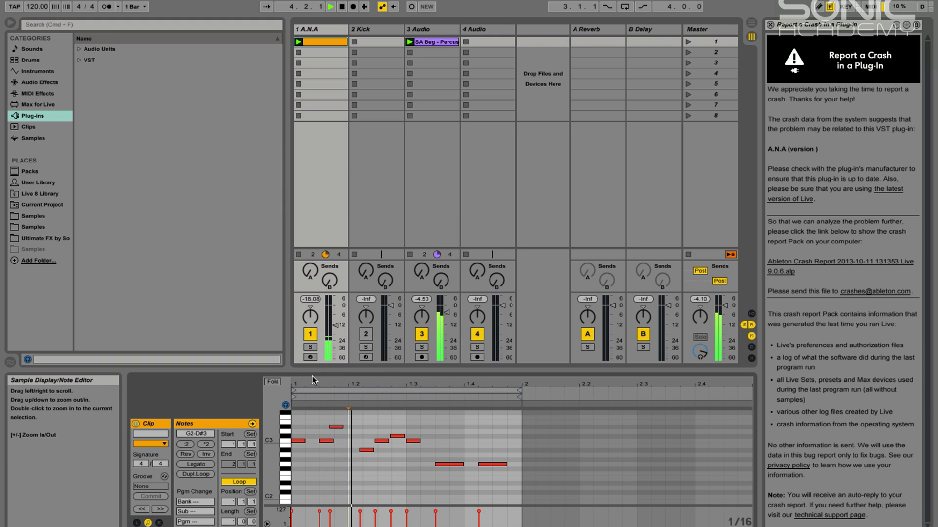
pyautogui.moveTo(312, 385); pyautogui.dragTo(312, 403)
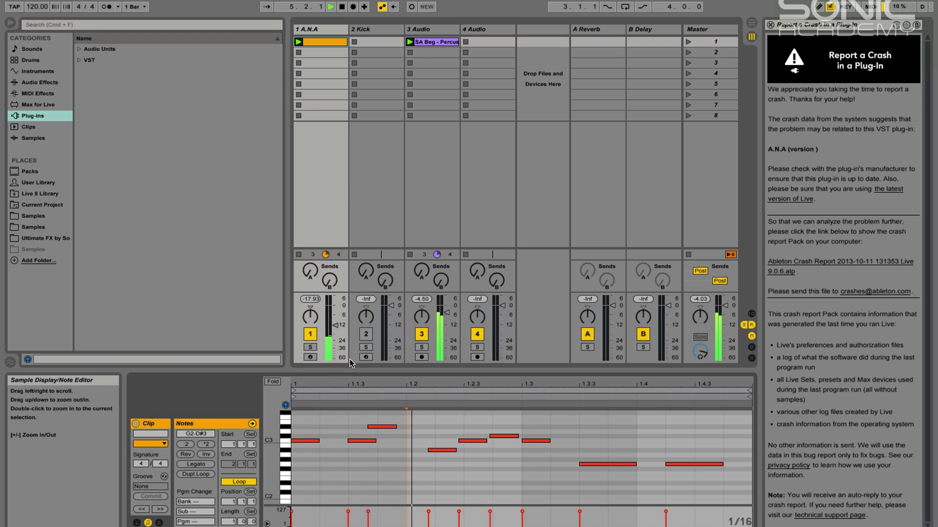
pyautogui.moveTo(333, 369); pyautogui.dragTo(333, 234)
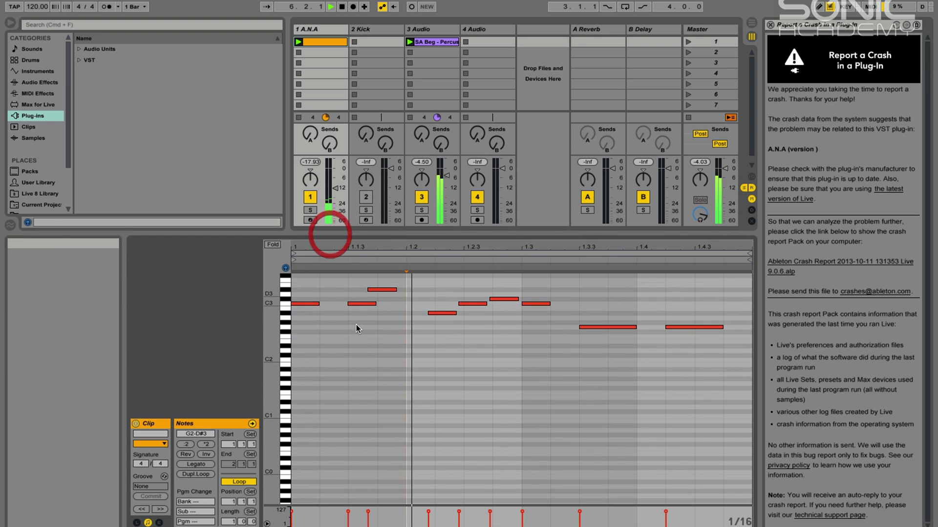
pyautogui.scroll(5, 367, 379)
pyautogui.moveTo(280, 391)
pyautogui.mouseDown()
pyautogui.moveTo(301, 390)
pyautogui.moveTo(272, 392)
pyautogui.mouseUp()
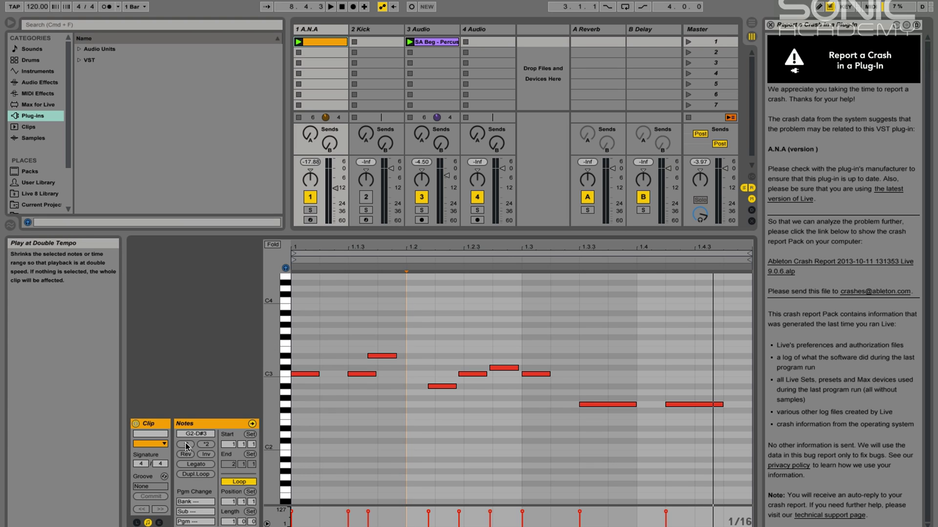
# - Select all the riff's notes, halve them with :2 and play the double-tempo result
pyautogui.click(424, 326)
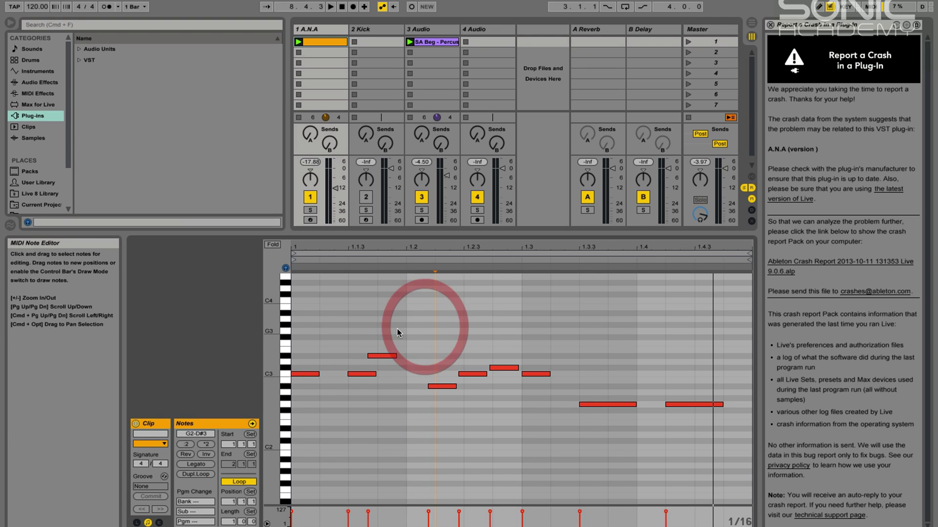
pyautogui.moveTo(301, 309); pyautogui.dragTo(720, 439)
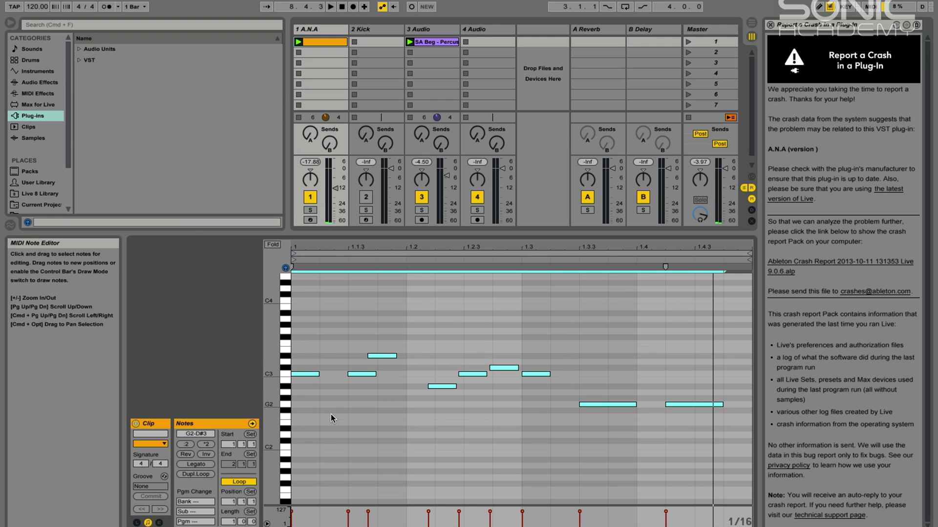
pyautogui.click(184, 444)
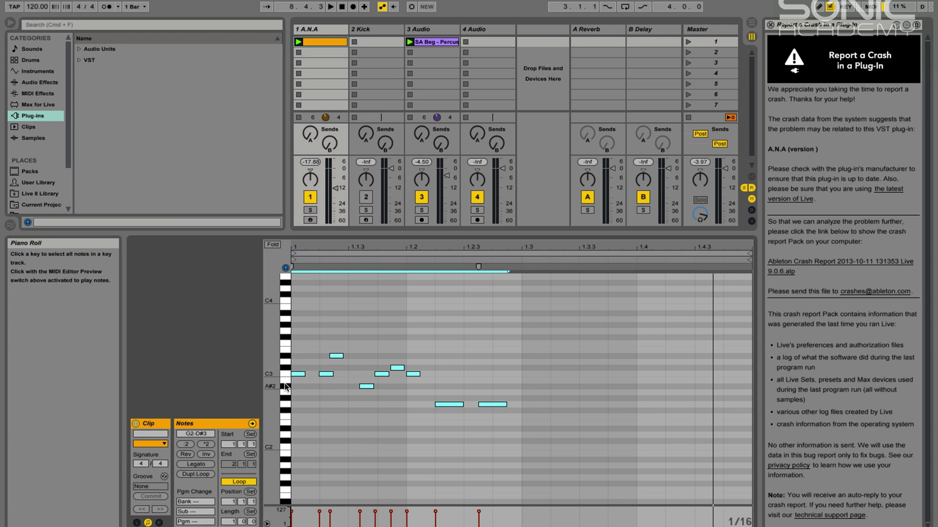
pyautogui.press('space')
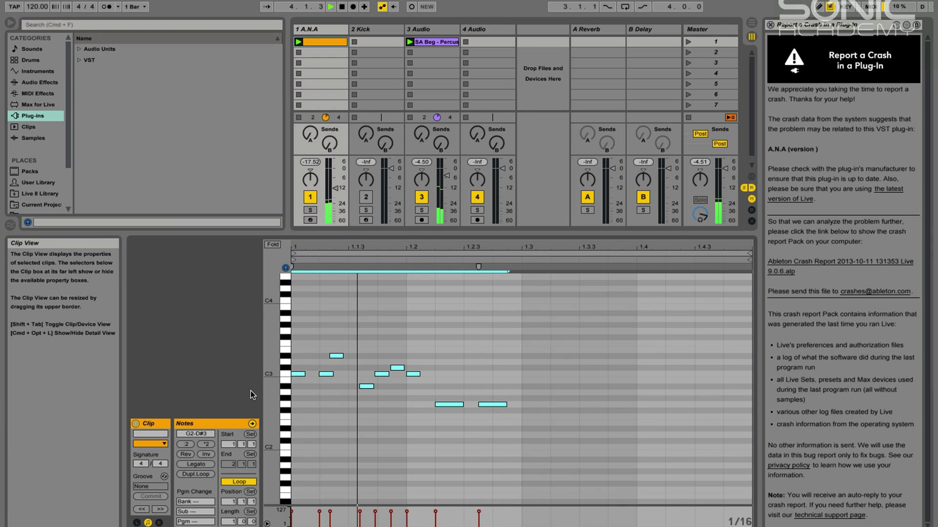
pyautogui.press('space')
# - Double the riff with *2 twice, then halve it with :2 to restore the original timing
pyautogui.click(204, 444)
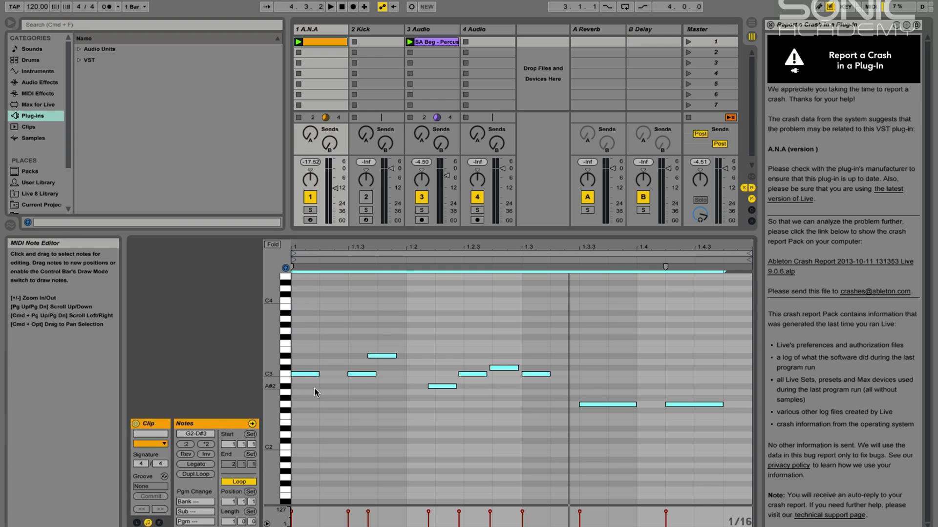
pyautogui.click(206, 444)
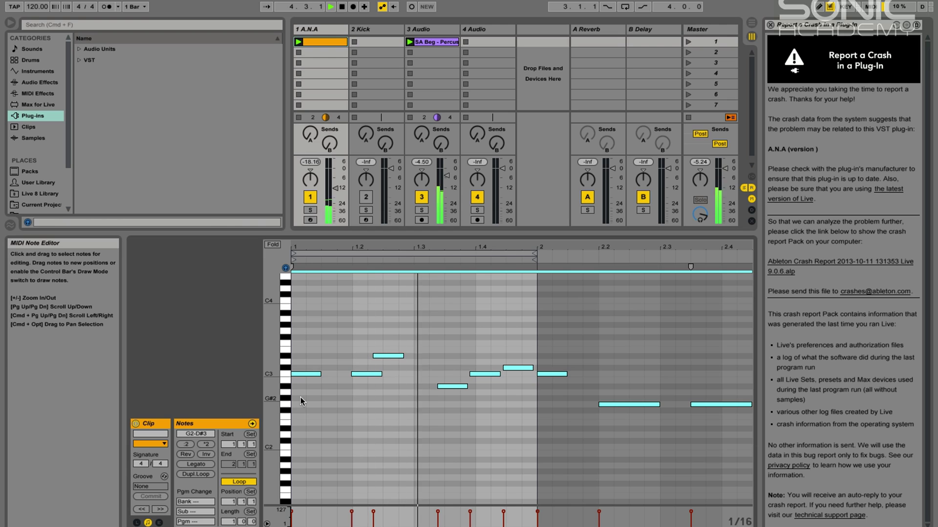
pyautogui.click(186, 444)
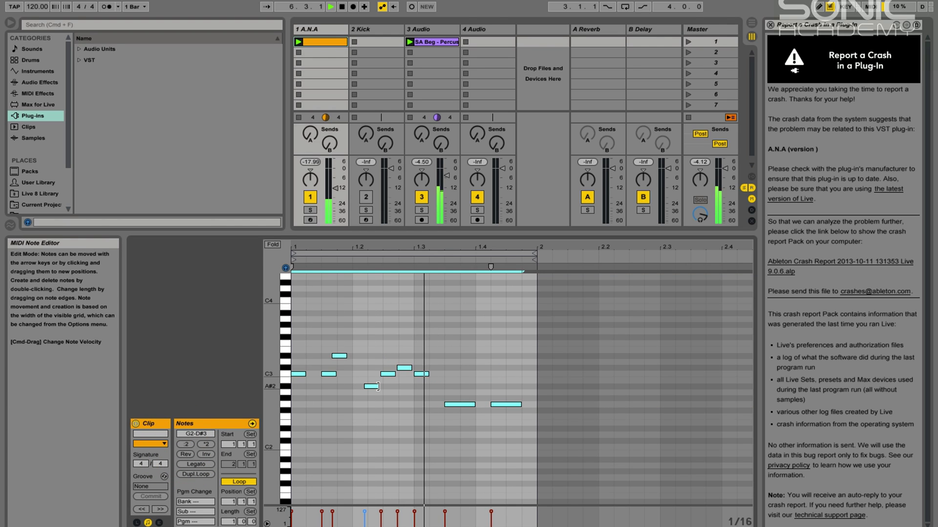
# - Reverse the riff and back with Rev, then toggle Inv repeatedly to flip its pitches
pyautogui.click(186, 455)
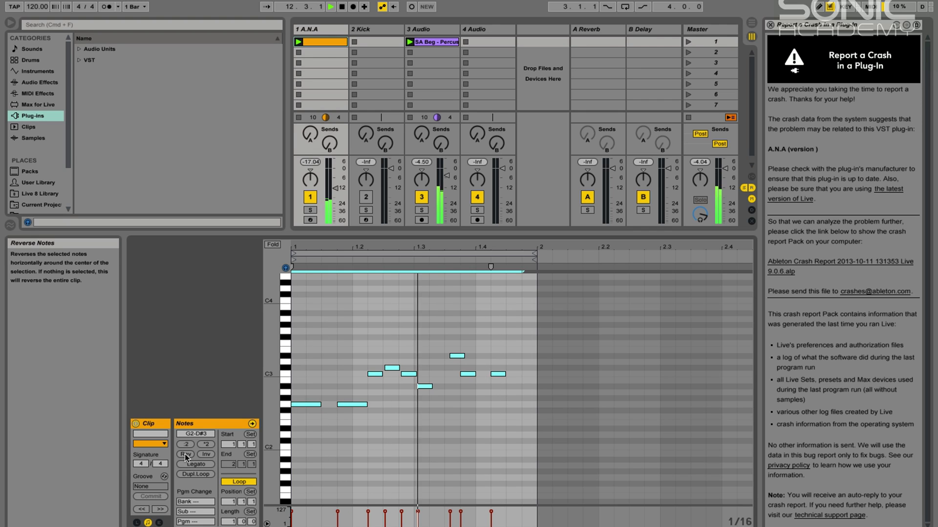
pyautogui.click(186, 455)
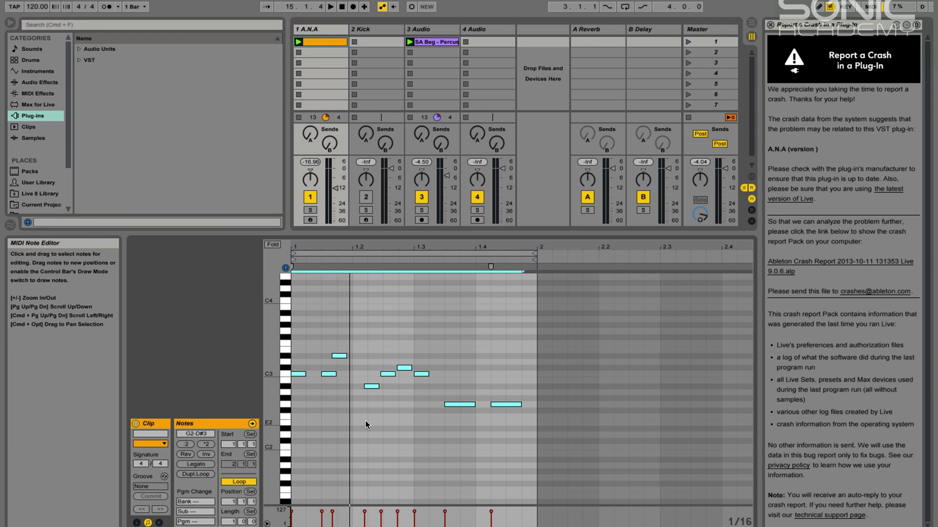
pyautogui.click(207, 455)
pyautogui.click(207, 454)
pyautogui.click(207, 454)
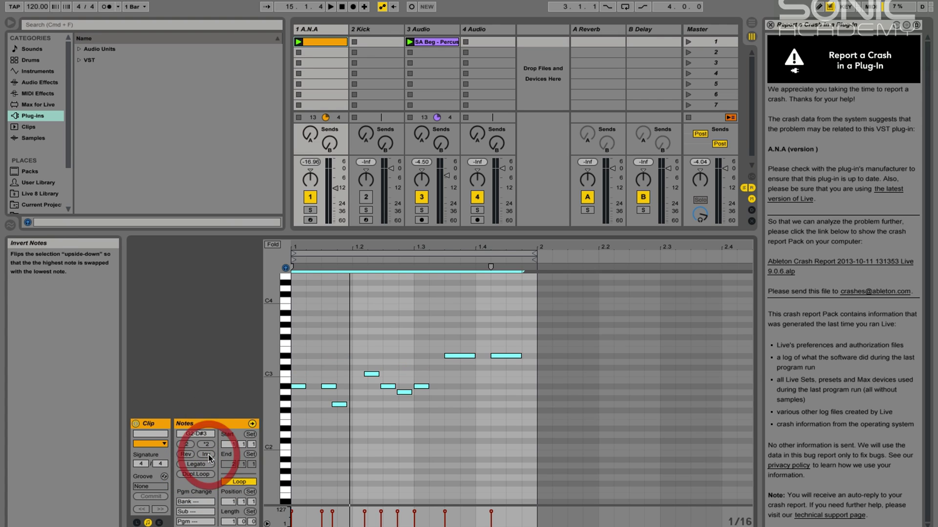
pyautogui.click(207, 454)
pyautogui.click(207, 454)
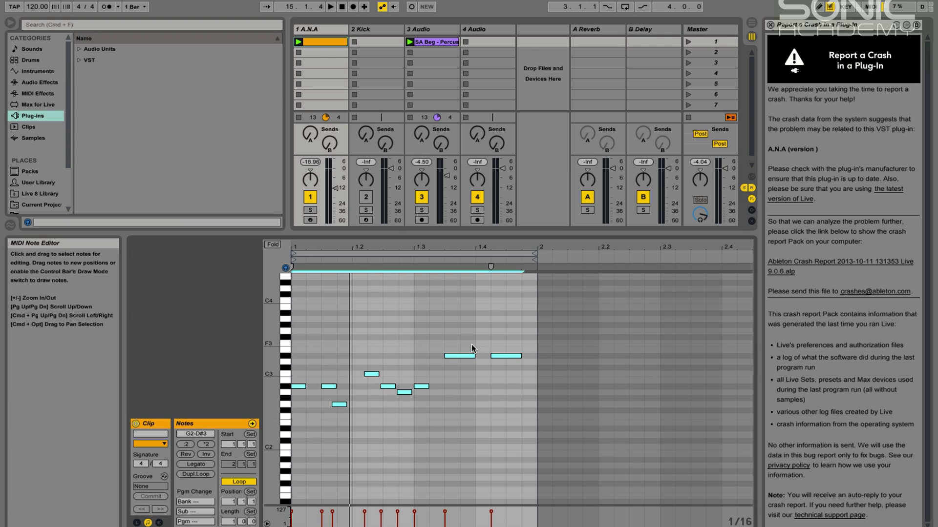
pyautogui.click(207, 455)
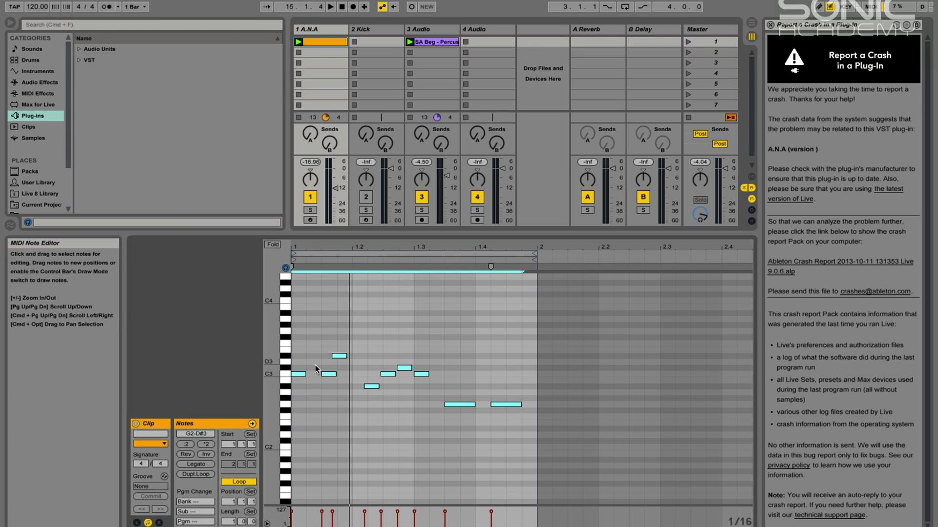
pyautogui.click(207, 455)
# - Play the riff while combining Inv and Rev, undoing each to restore the original shape
pyautogui.press('space')
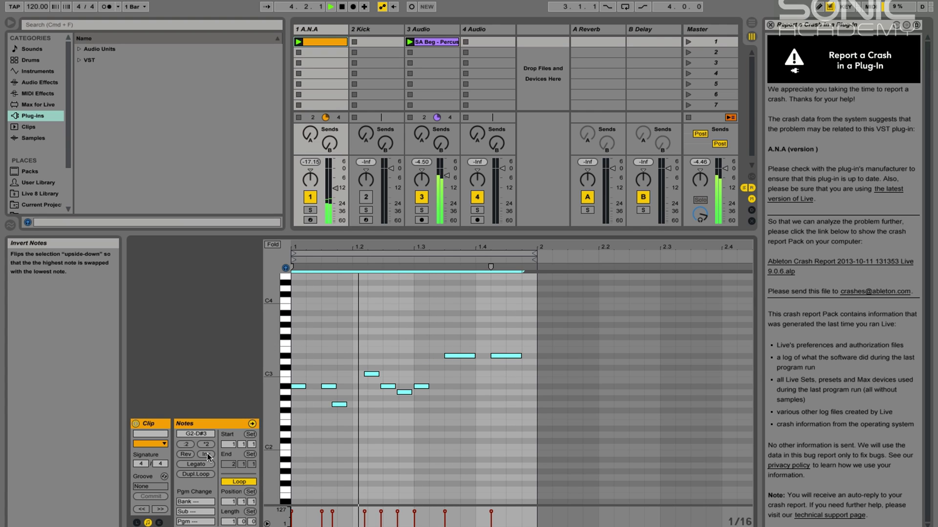
pyautogui.click(207, 453)
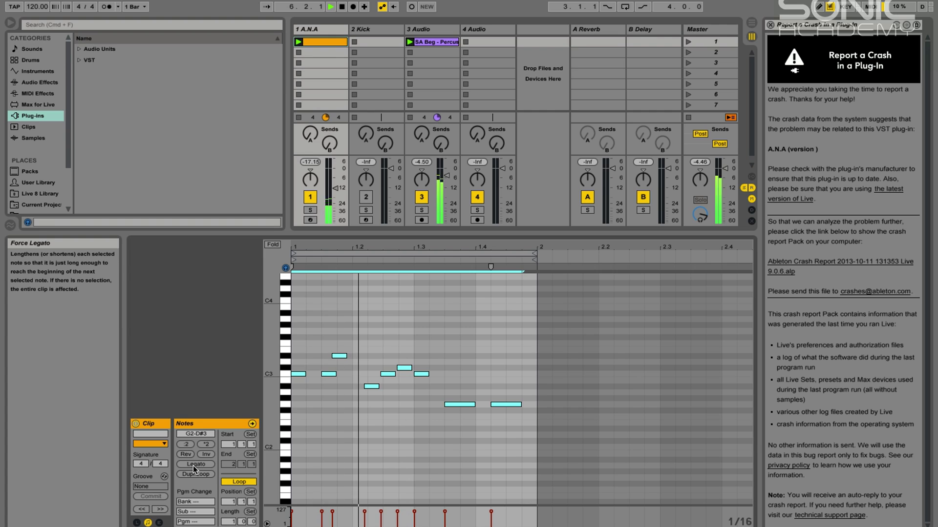
pyautogui.click(185, 454)
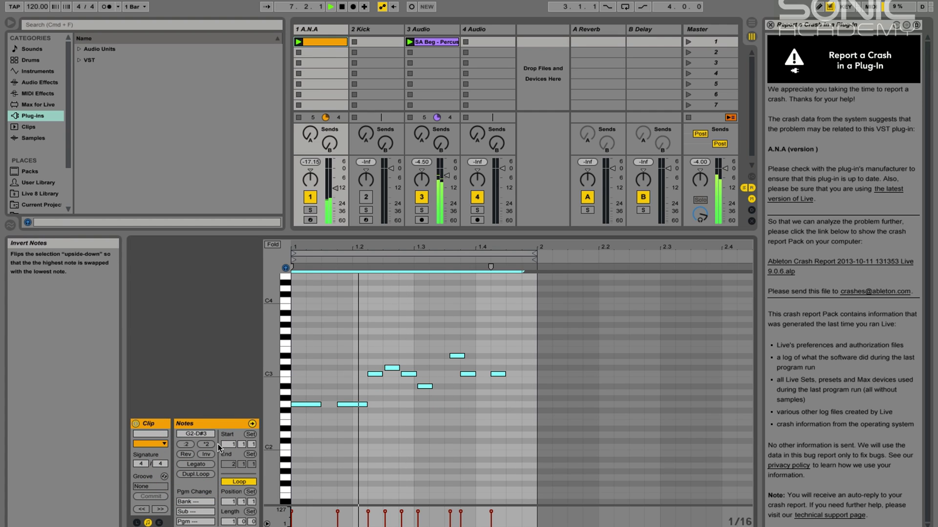
pyautogui.click(205, 454)
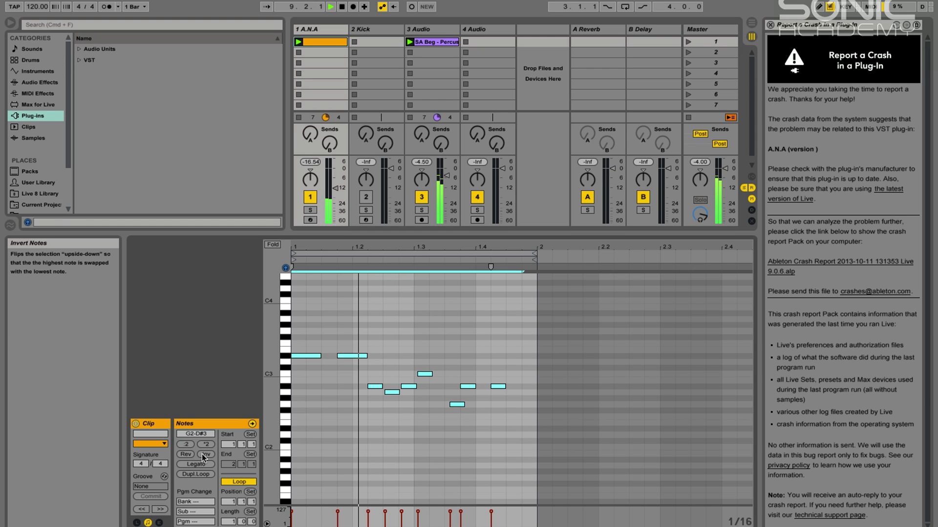
pyautogui.click(203, 454)
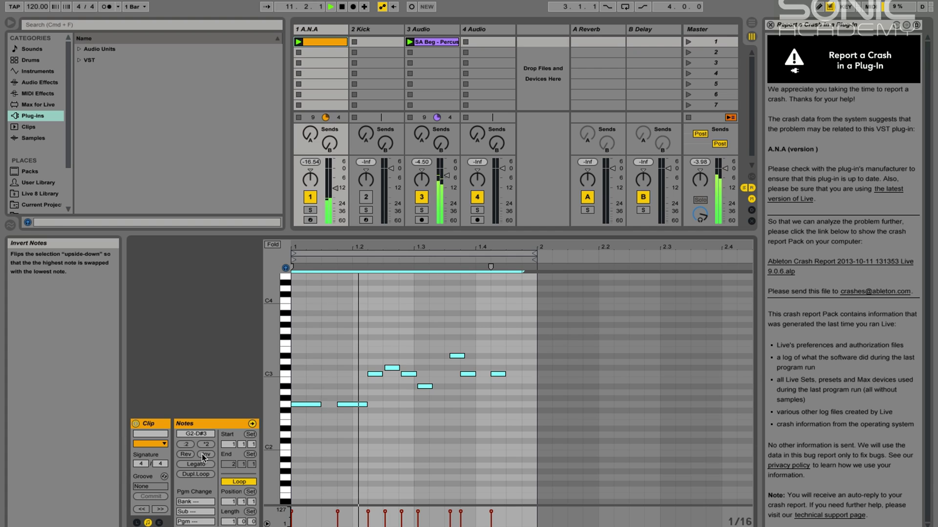
pyautogui.click(186, 454)
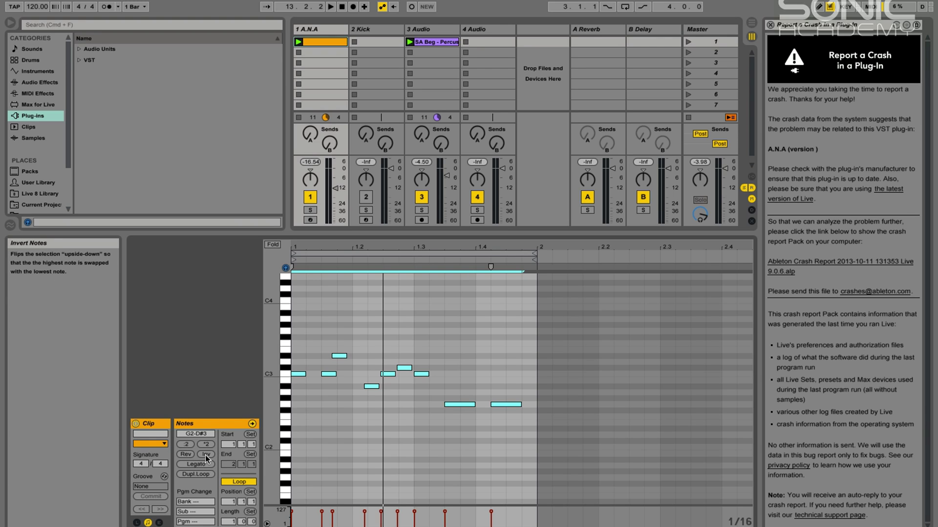
# - Apply Legato to the seven notes up to beat 1.3, undo it, and play the riff
pyautogui.click(337, 429)
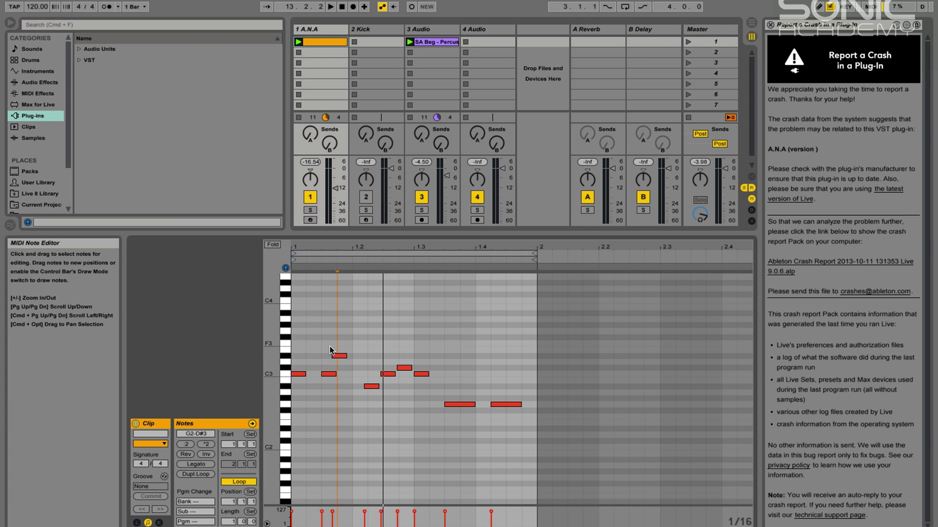
pyautogui.moveTo(411, 344); pyautogui.dragTo(289, 410)
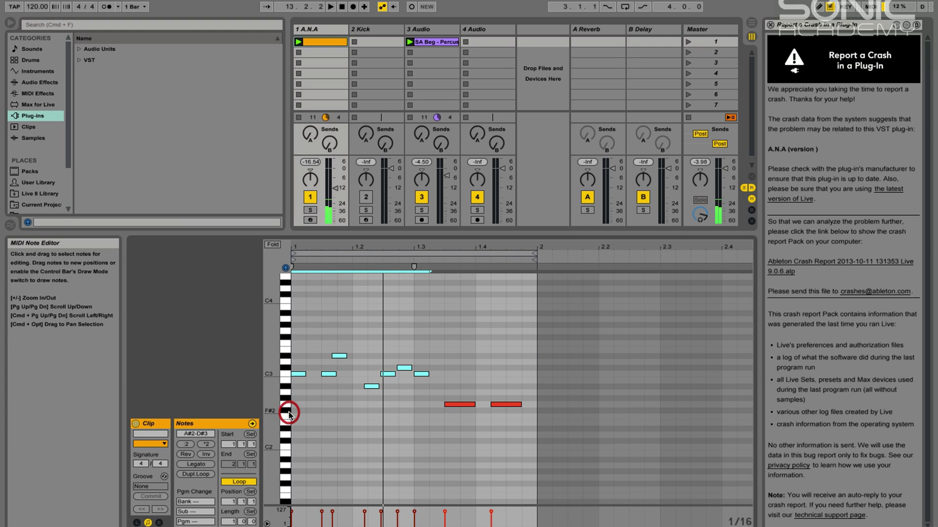
pyautogui.click(195, 463)
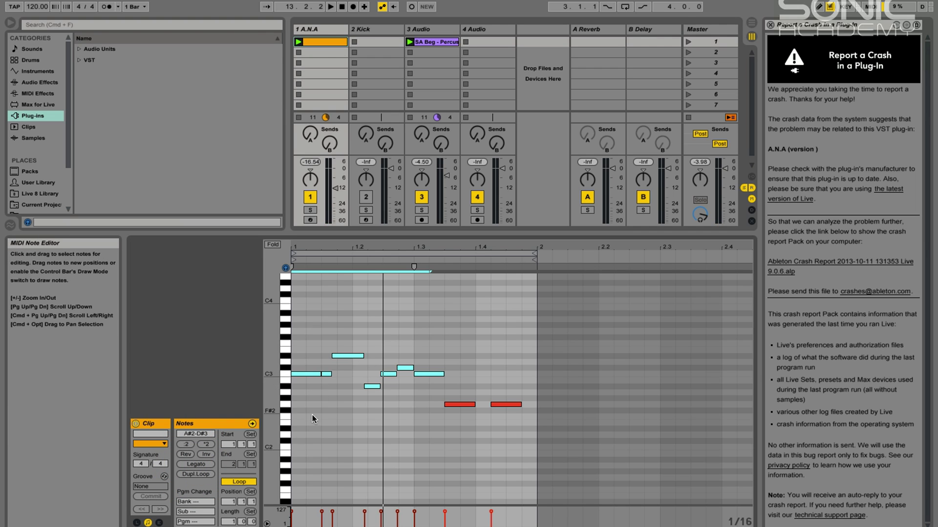
pyautogui.press('super+z')
pyautogui.click(323, 368)
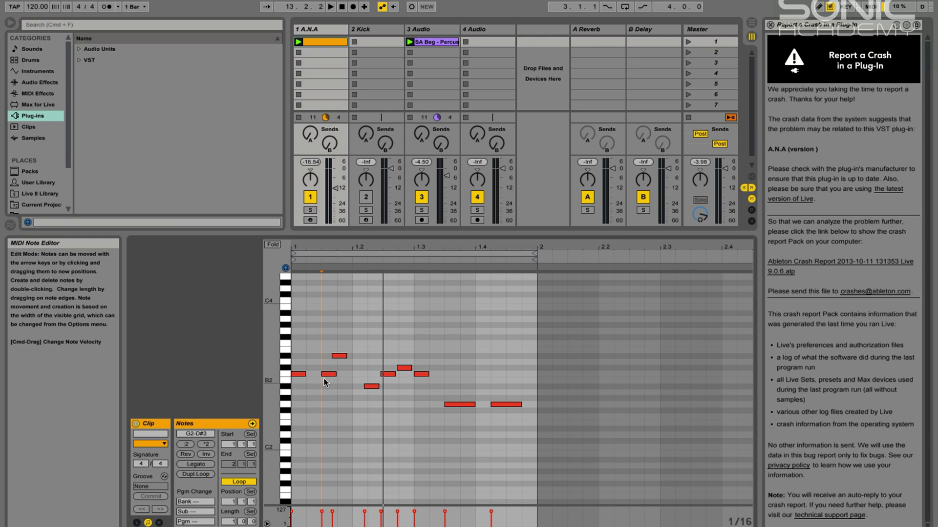
pyautogui.press('space')
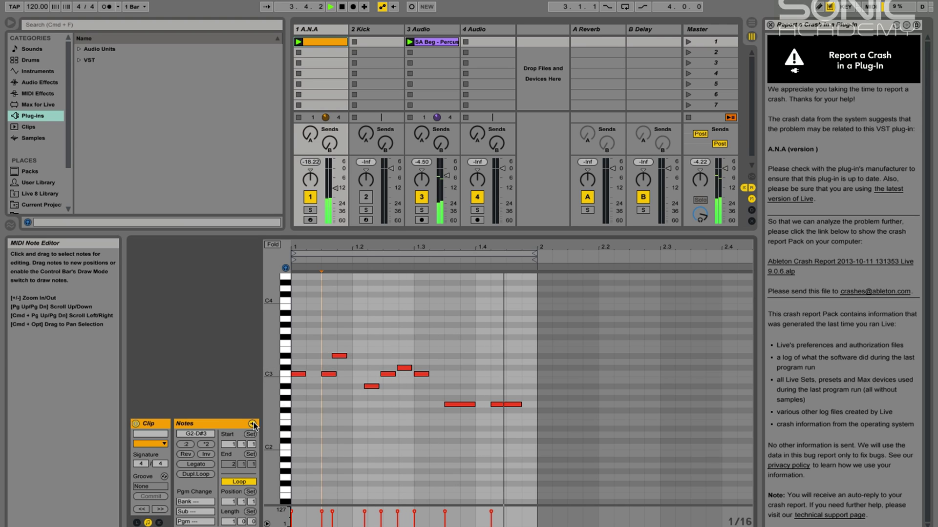
pyautogui.press('space')
# - Legato the first three notes and play, then legato all notes and undo it with Cmd+Z
pyautogui.moveTo(342, 396); pyautogui.dragTo(298, 335)
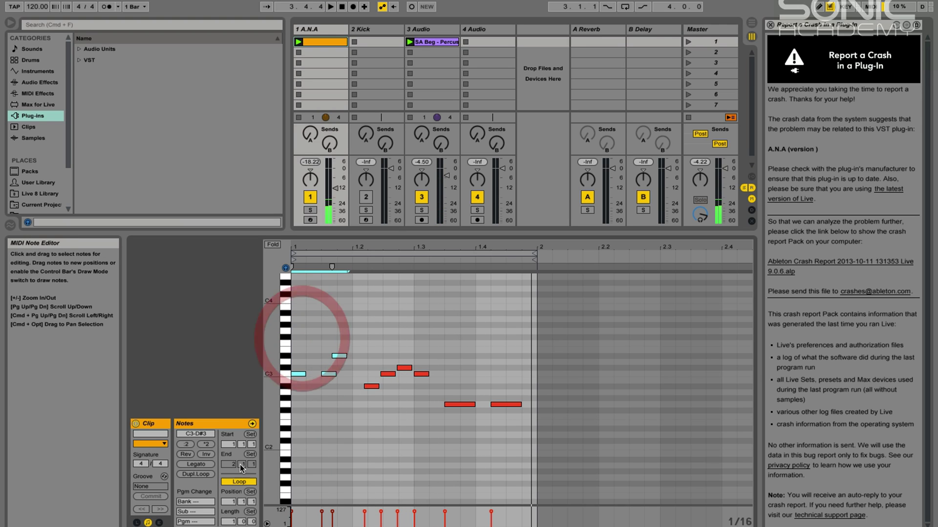
pyautogui.click(201, 466)
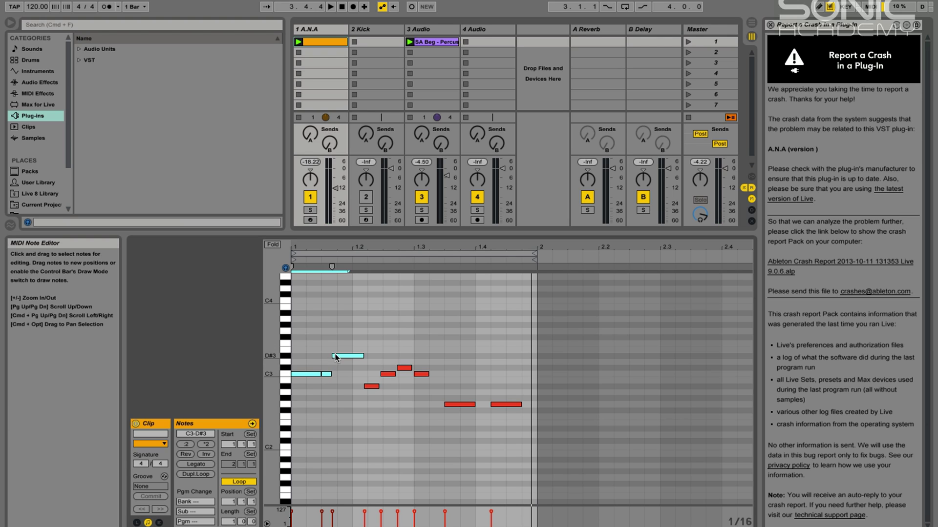
pyautogui.press('space')
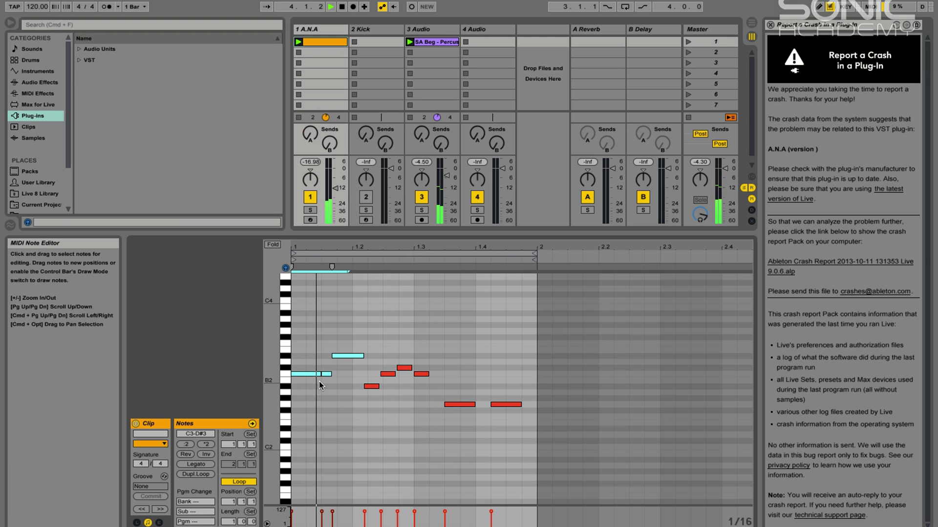
pyautogui.press('super+a')
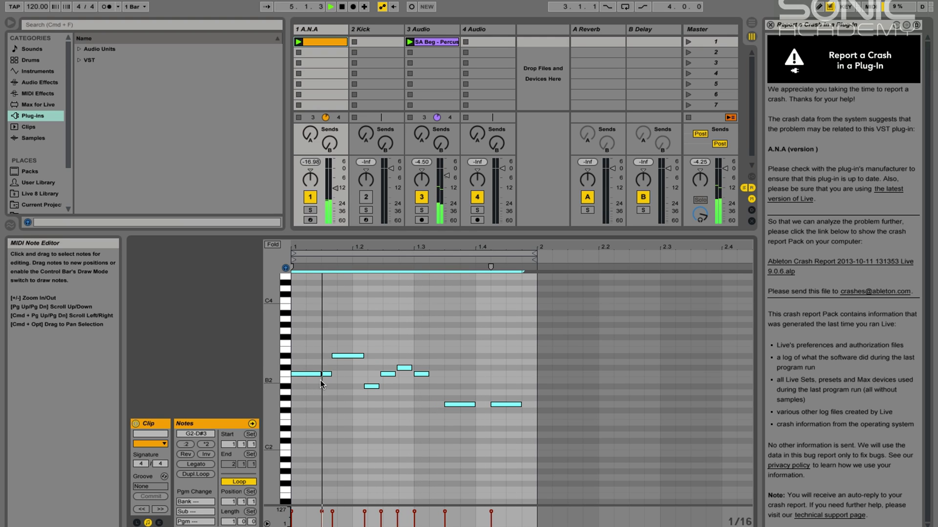
pyautogui.click(190, 465)
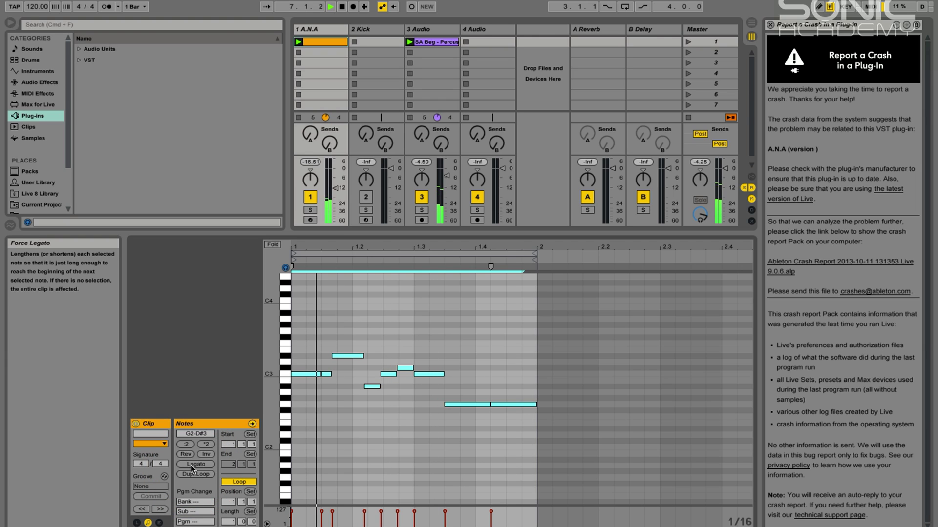
pyautogui.press('super+z')
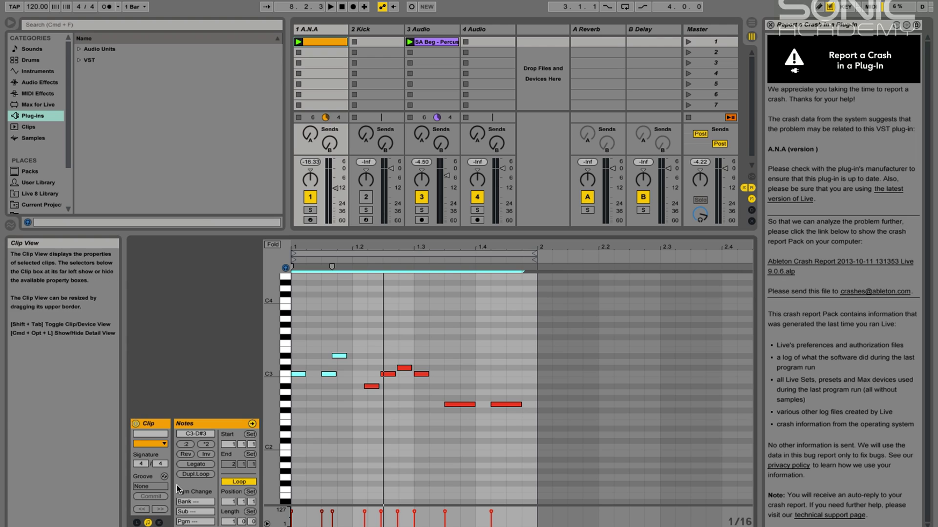
# - Duplicate the loop with Dupl.Loop so the riff spans two bars, and play it
pyautogui.click(377, 432)
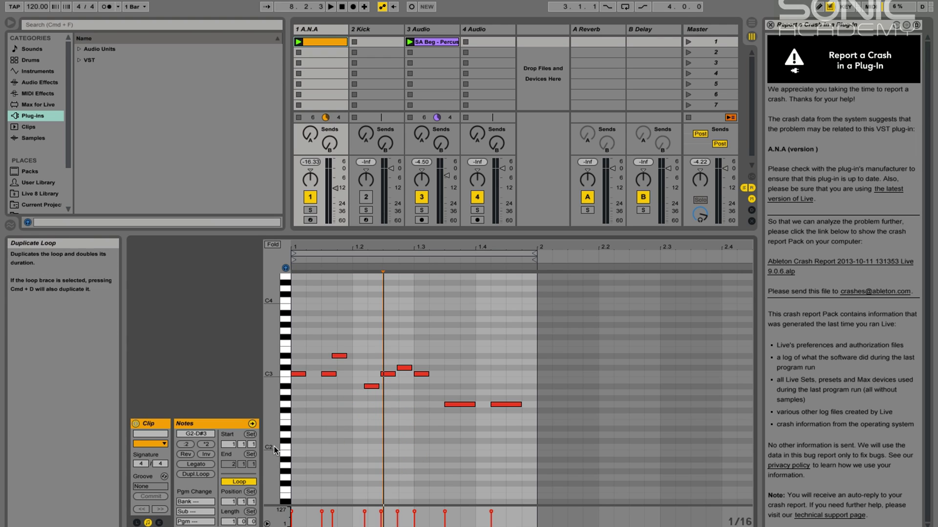
pyautogui.press('super+a')
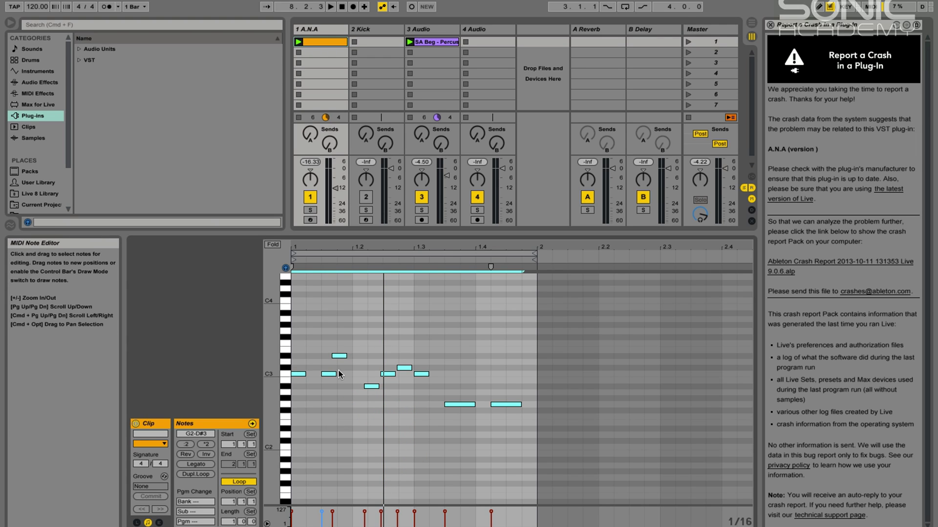
pyautogui.click(195, 474)
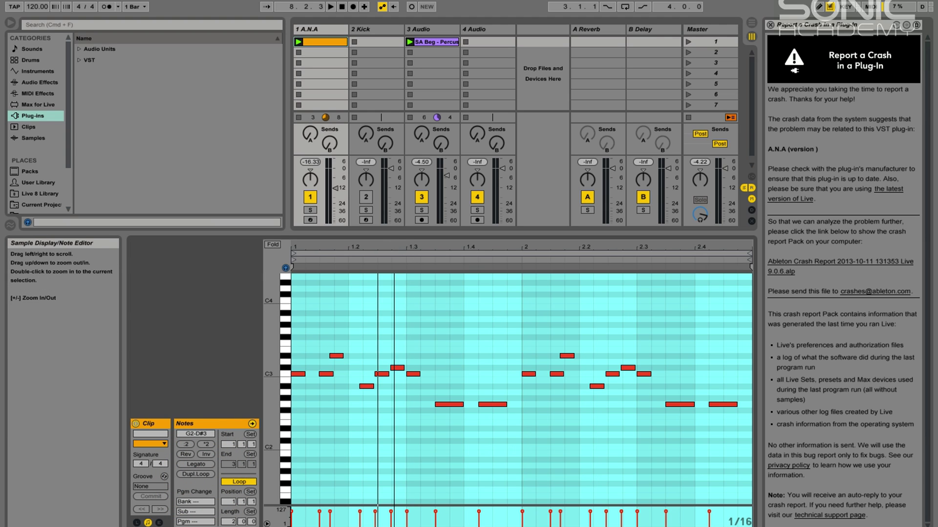
pyautogui.click(470, 325)
pyautogui.press('space')
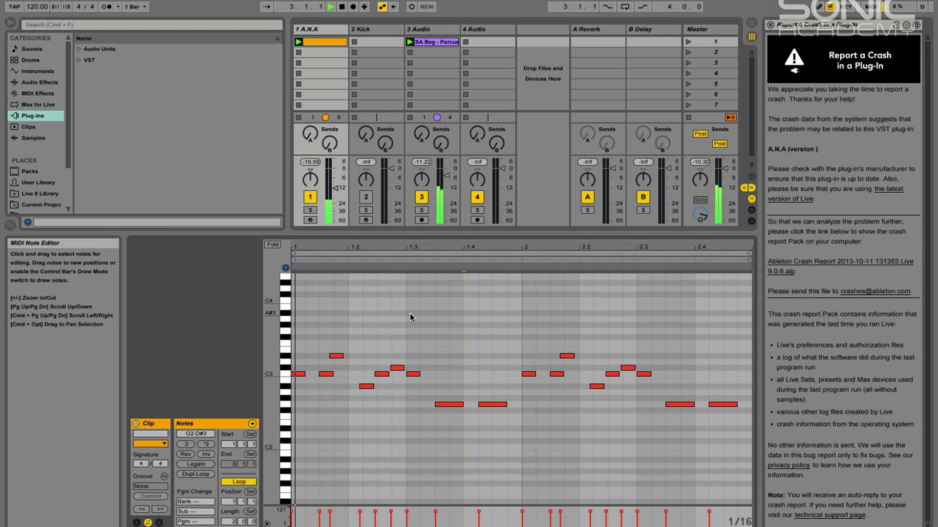
pyautogui.press('space')
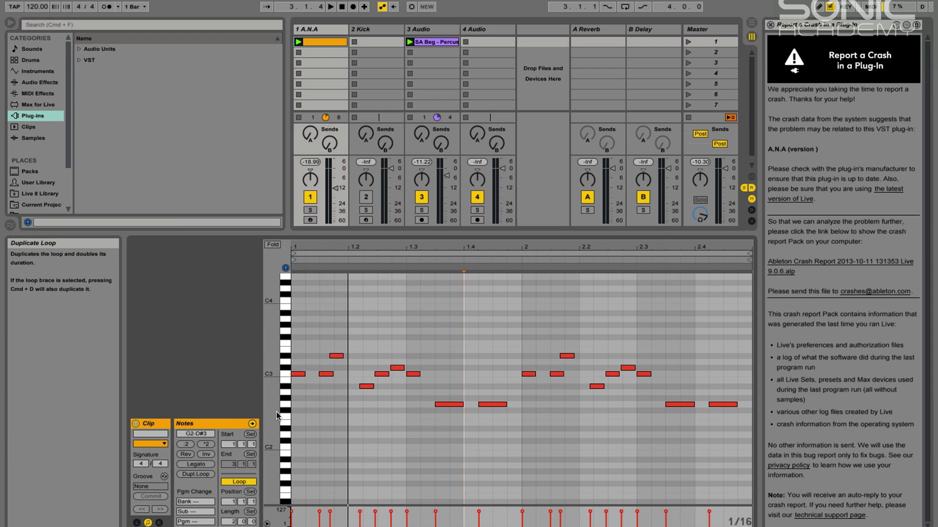
pyautogui.press('space')
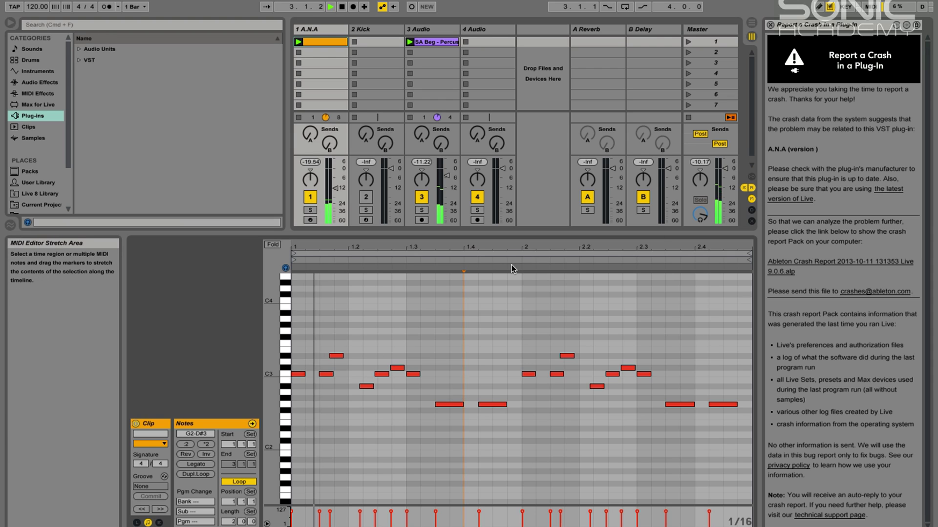
# - Add an F#3 note in bar 2, move its C3 note to A2, and reverse bar 2
pyautogui.doubleClick(567, 337)
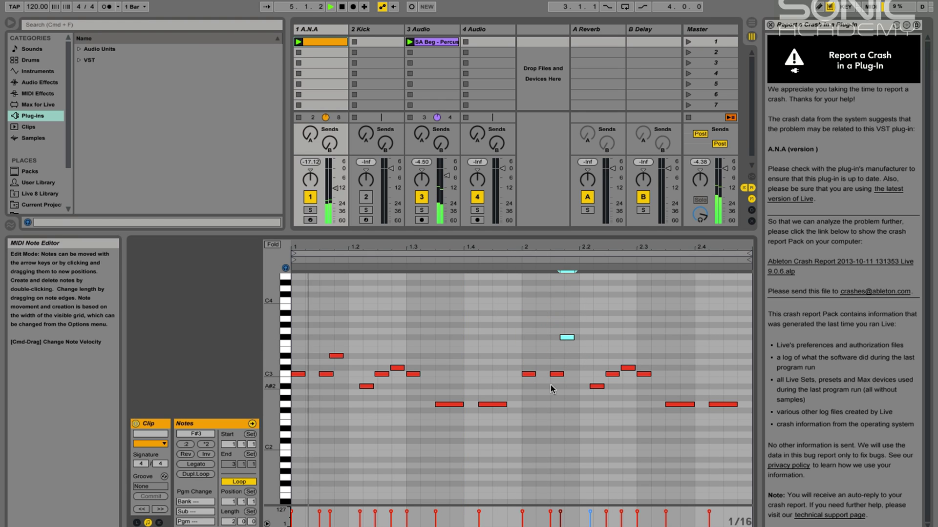
pyautogui.moveTo(527, 375); pyautogui.dragTo(528, 392)
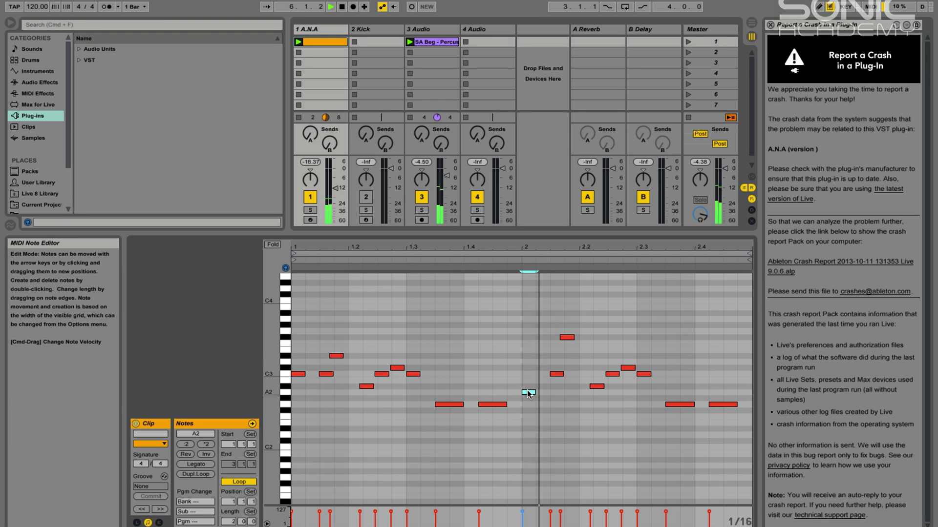
pyautogui.moveTo(526, 318); pyautogui.dragTo(753, 429)
pyautogui.click(184, 455)
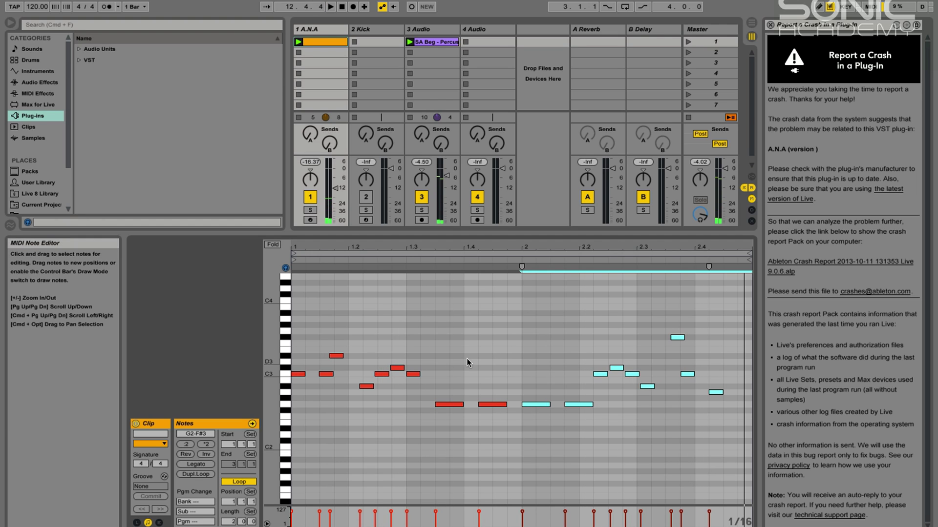
# - Halve the loop to one bar with Cmd+Down and stretch the later notes toward the bar end
pyautogui.click(447, 361)
pyautogui.click(320, 340)
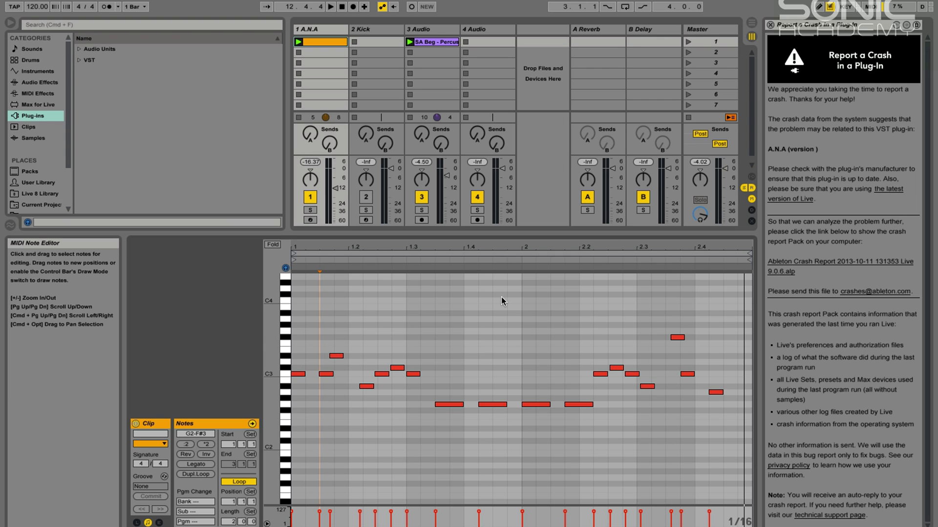
pyautogui.press('super+Down')
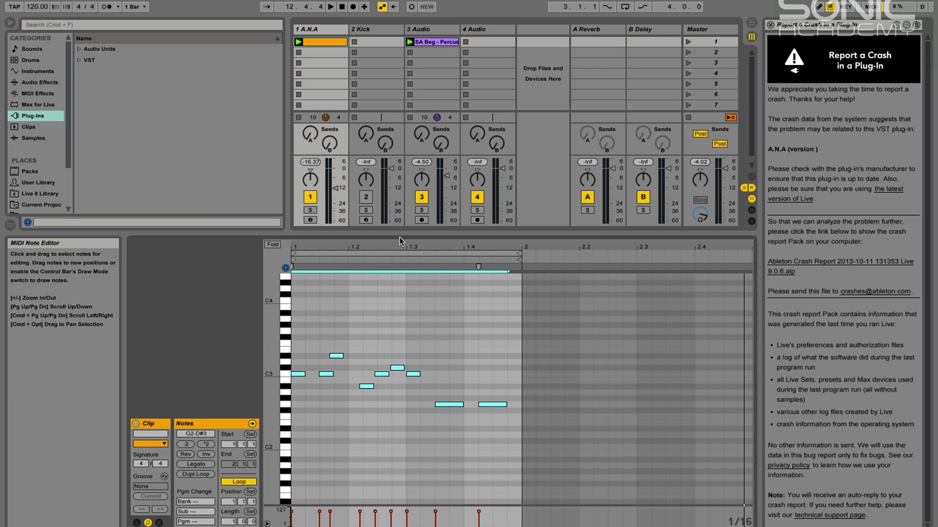
pyautogui.click(377, 257)
pyautogui.moveTo(518, 313); pyautogui.dragTo(394, 449)
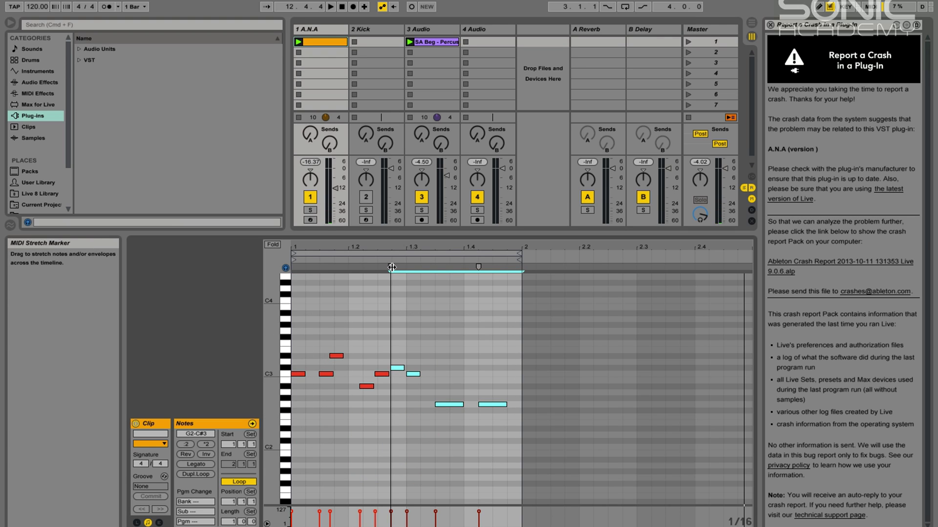
pyautogui.moveTo(478, 267)
pyautogui.mouseDown()
pyautogui.moveTo(387, 268)
pyautogui.moveTo(606, 267)
pyautogui.moveTo(249, 271)
pyautogui.moveTo(723, 267)
pyautogui.moveTo(628, 264)
pyautogui.moveTo(690, 266)
pyautogui.moveTo(686, 251)
pyautogui.moveTo(679, 257)
pyautogui.mouseUp()
# - Select the second C3 and the D#3 note, drag their stretch marker, then deselect them
pyautogui.click(453, 333)
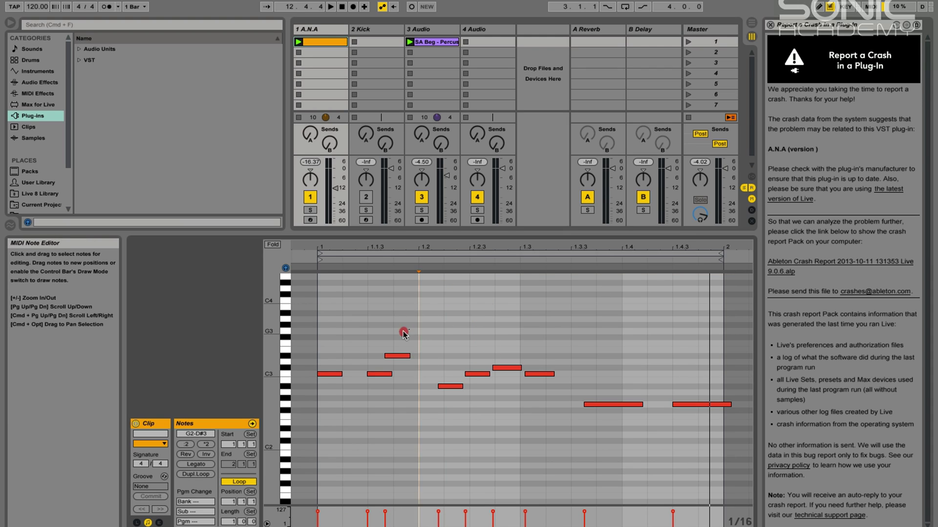
pyautogui.moveTo(402, 328); pyautogui.dragTo(355, 374)
pyautogui.moveTo(386, 267)
pyautogui.mouseDown()
pyautogui.moveTo(484, 267)
pyautogui.moveTo(368, 267)
pyautogui.moveTo(446, 268)
pyautogui.moveTo(391, 270)
pyautogui.mouseUp()
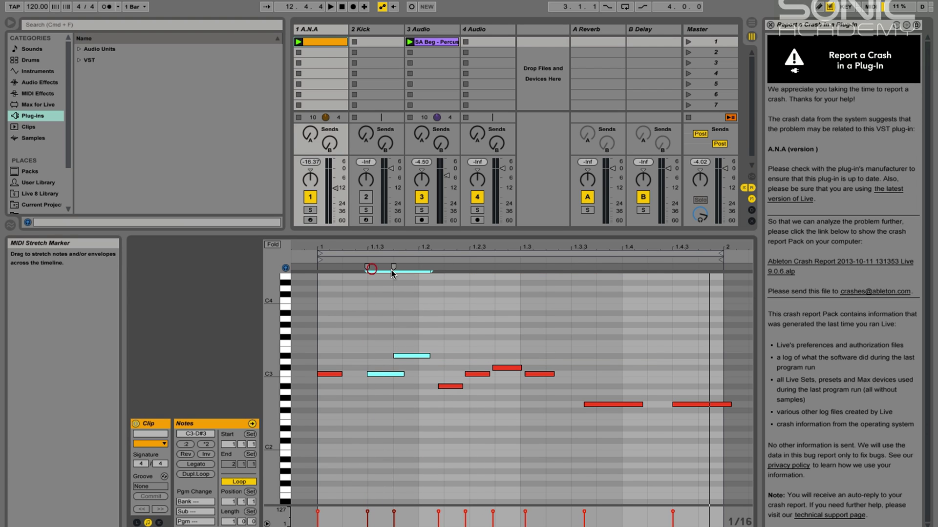
pyautogui.click(391, 270)
pyautogui.click(391, 294)
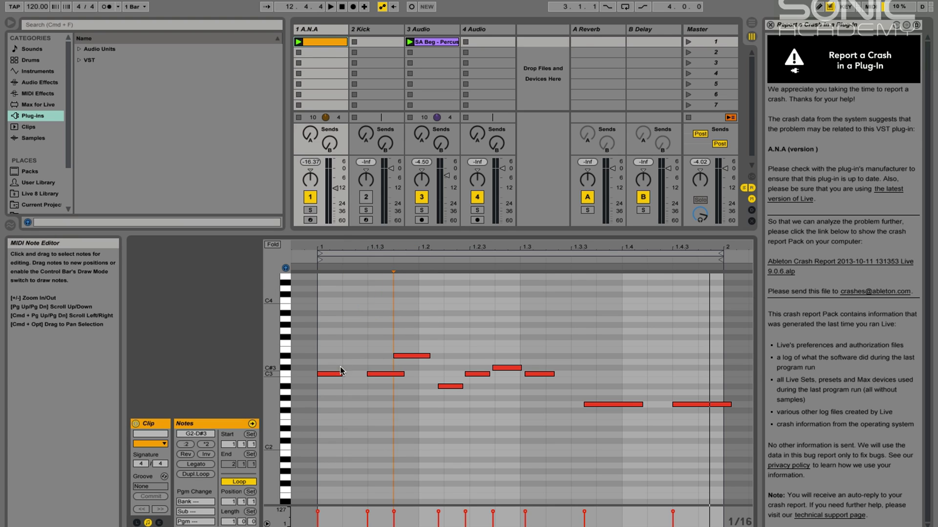
pyautogui.click(405, 326)
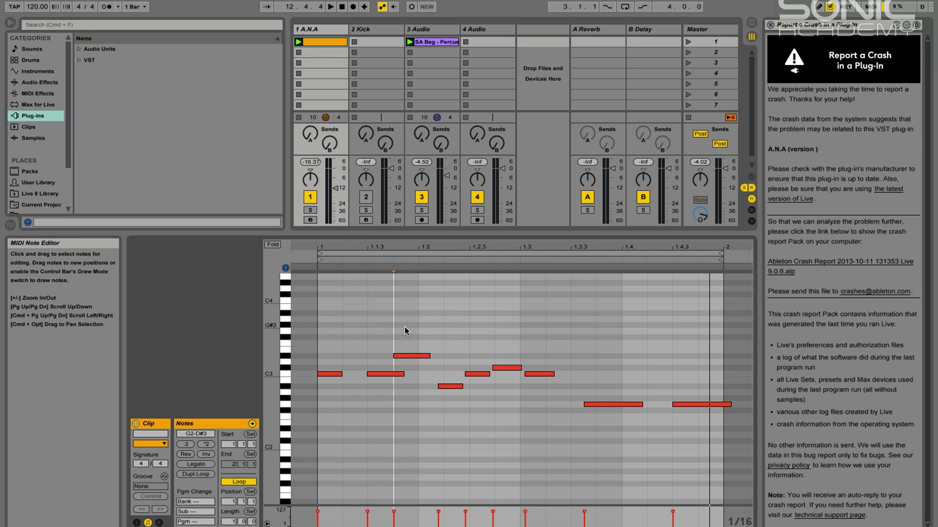
pyautogui.moveTo(435, 246)
pyautogui.mouseDown()
pyautogui.moveTo(435, 267)
pyautogui.moveTo(435, 247)
pyautogui.mouseUp()
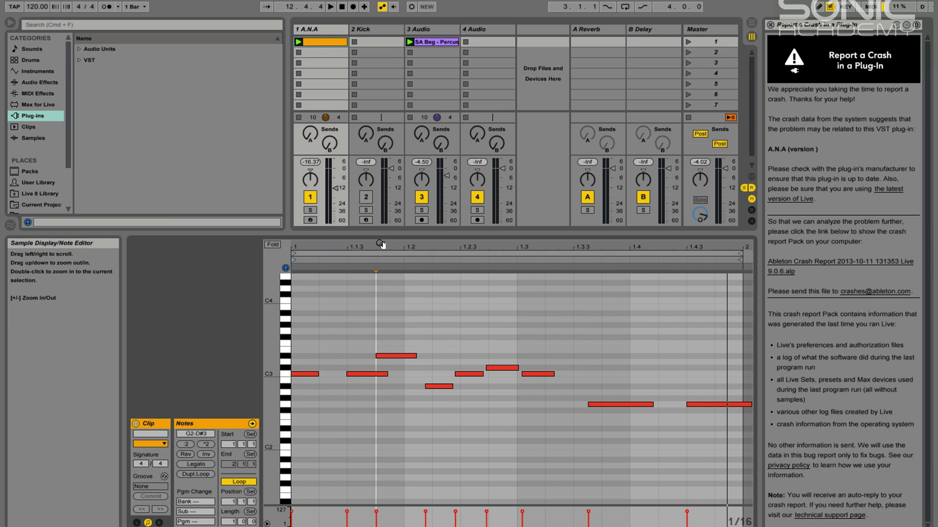
pyautogui.click(356, 303)
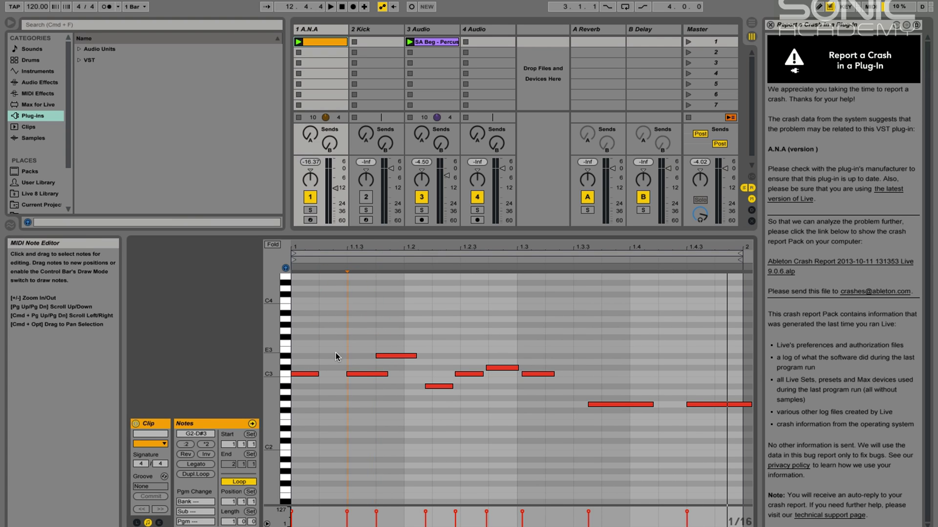
pyautogui.click(391, 355)
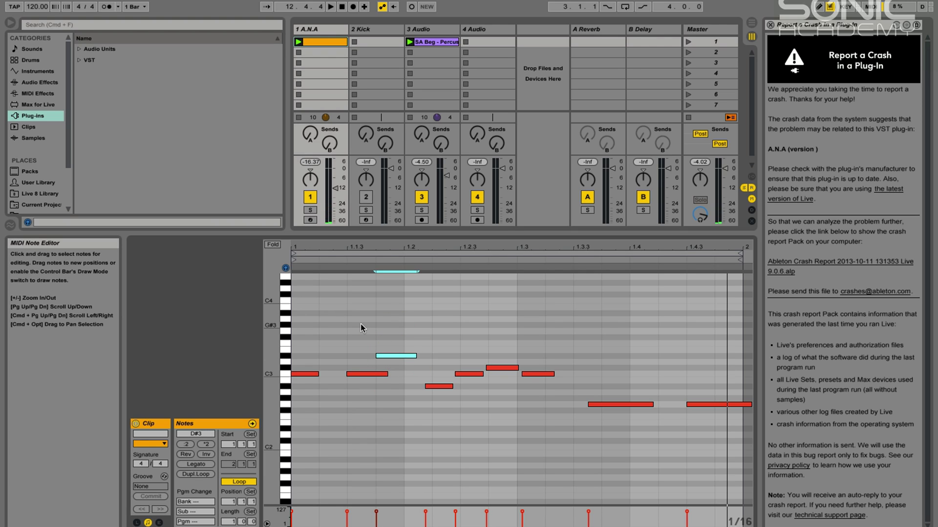
pyautogui.hotkey('shift', 'Up')
pyautogui.hotkey('shift', 'Down')
pyautogui.hotkey('shift', 'Up')
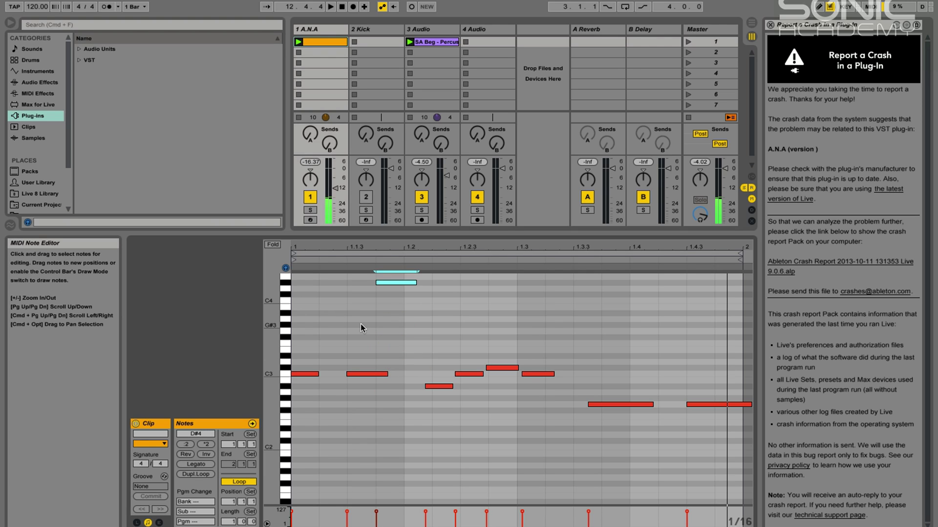
pyautogui.hotkey('shift', 'Down')
pyautogui.hotkey('shift', 'Down')
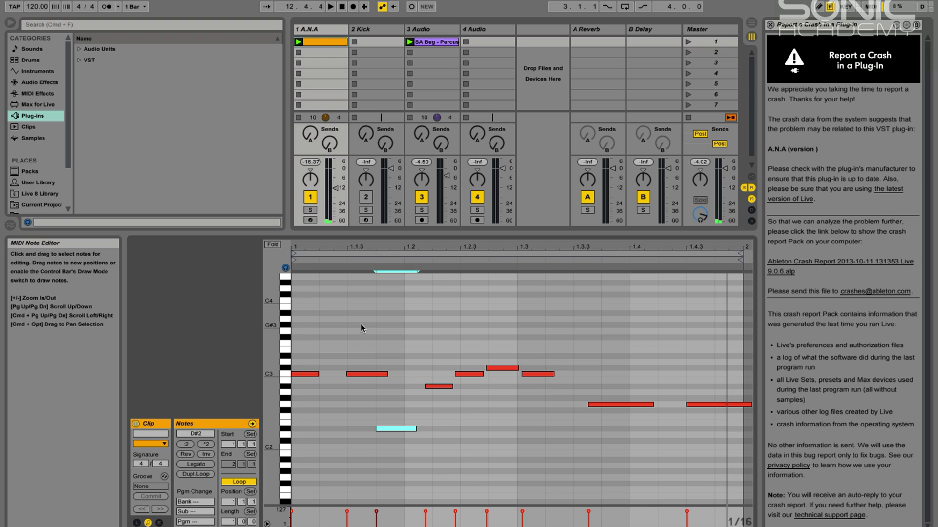
pyautogui.hotkey('shift', 'Up')
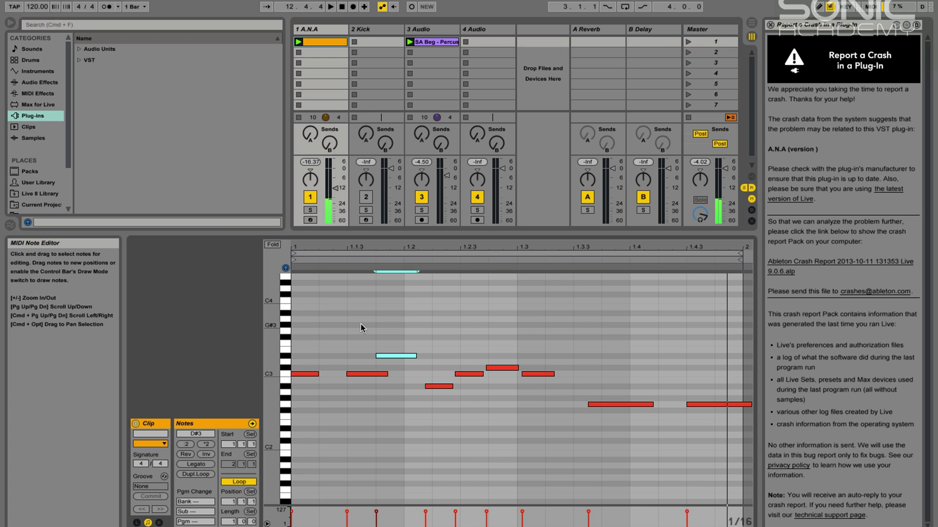
pyautogui.hotkey('shift', 'Up')
pyautogui.hotkey('shift', 'Down')
pyautogui.hotkey('shift', 'Down')
pyautogui.hotkey('shift', 'Down')
pyautogui.hotkey('shift', 'Up')
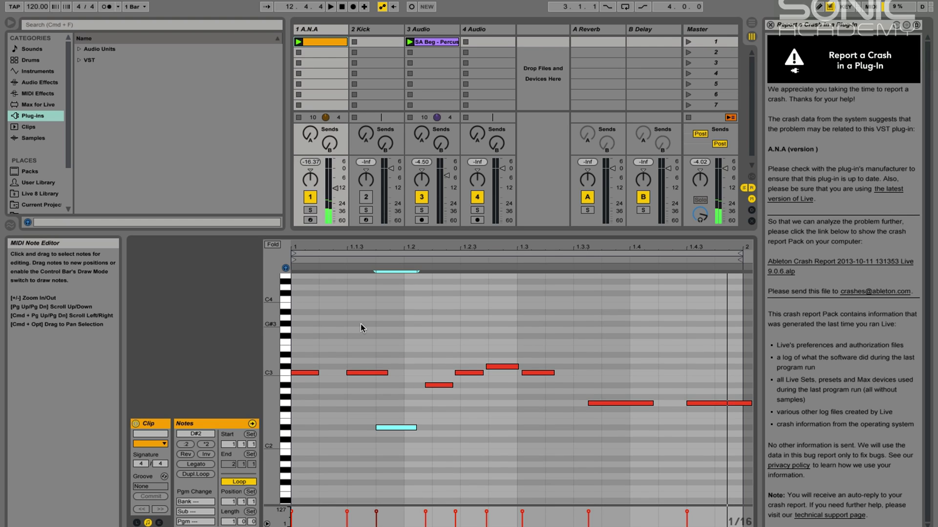
pyautogui.hotkey('shift', 'Up')
pyautogui.hotkey('shift', 'Up')
pyautogui.hotkey('shift', 'Down')
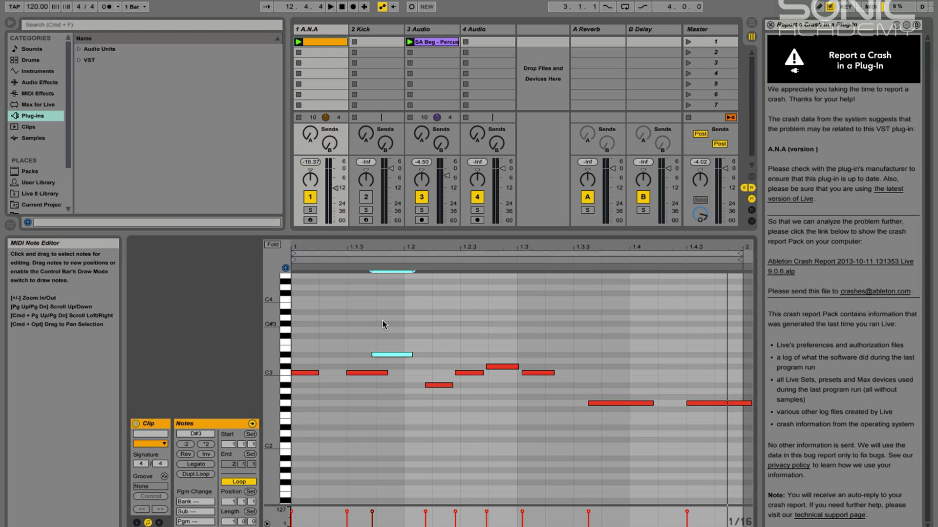
# - Try Shift+arrow length changes on a note, then select the D#3 note and try them there
pyautogui.hotkey('shift', 'Right')
pyautogui.hotkey('shift', 'Right')
pyautogui.hotkey('shift', 'Right')
pyautogui.hotkey('shift', 'Right')
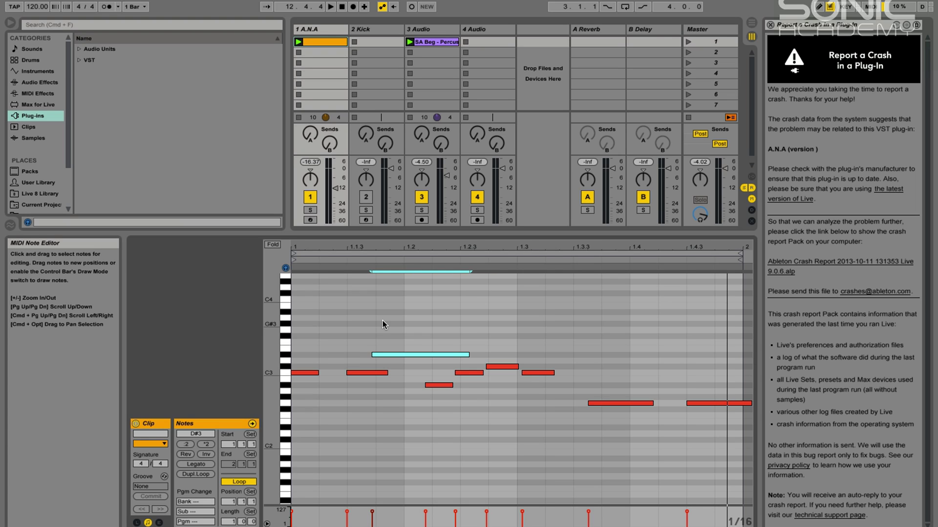
pyautogui.hotkey('shift', 'Left')
pyautogui.hotkey('shift', 'Left')
pyautogui.hotkey('shift', 'Left')
pyautogui.hotkey('shift', 'Left')
pyautogui.hotkey('shift', 'Left')
pyautogui.hotkey('shift', 'Right')
pyautogui.hotkey('shift', 'Right')
pyautogui.hotkey('shift', 'Right')
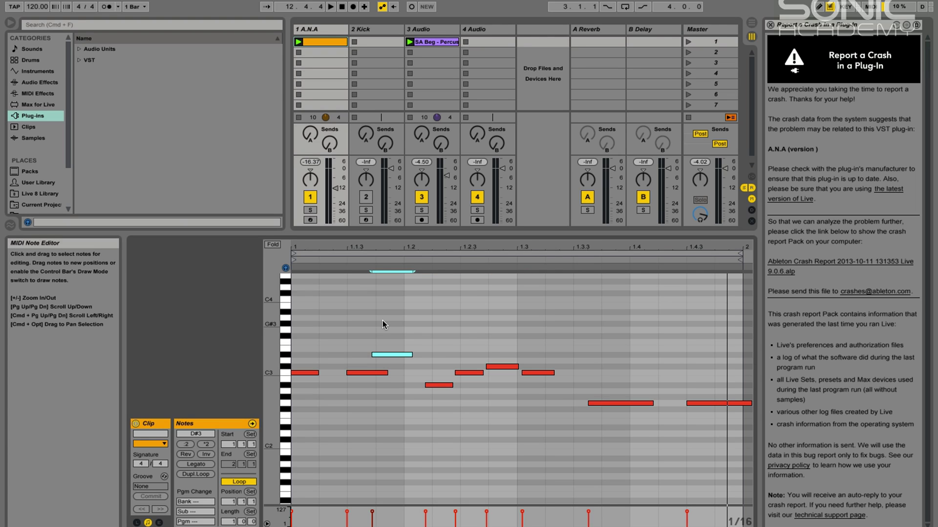
pyautogui.hotkey('shift', 'Right')
pyautogui.hotkey('shift', 'Right')
pyautogui.hotkey('shift', 'Right')
pyautogui.hotkey('shift', 'Left')
pyautogui.hotkey('shift', 'Left')
pyautogui.hotkey('shift', 'Left')
pyautogui.hotkey('shift', 'Left')
pyautogui.hotkey('shift', 'Left')
pyautogui.hotkey('shift', 'Left')
pyautogui.hotkey('shift', 'Right')
pyautogui.click(382, 321)
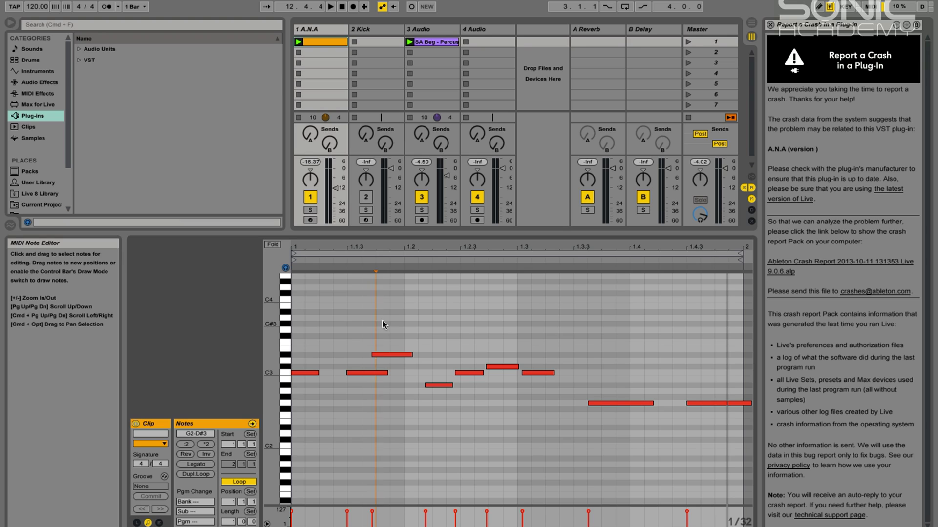
pyautogui.click(383, 356)
pyautogui.hotkey('shift', 'Right')
pyautogui.hotkey('shift', 'Right')
pyautogui.hotkey('shift', 'Right')
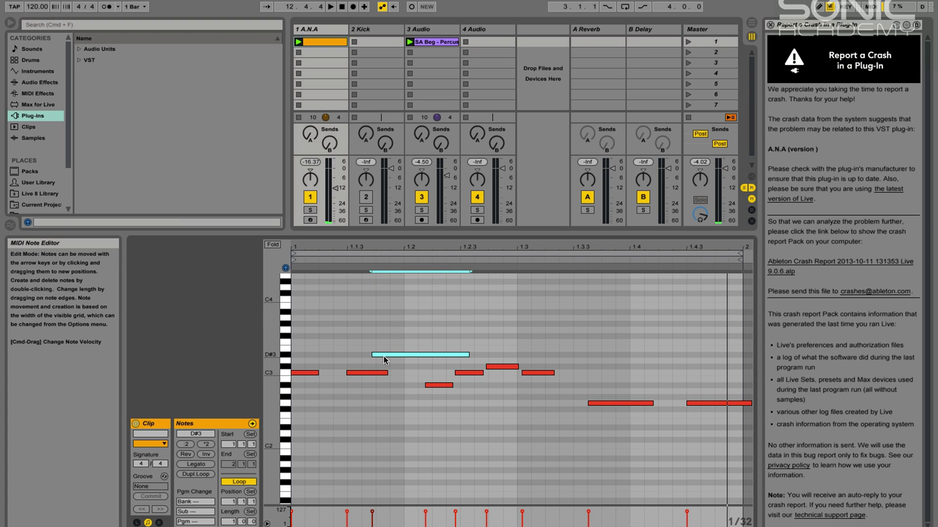
pyautogui.hotkey('shift', 'Left')
pyautogui.hotkey('shift', 'Left')
pyautogui.hotkey('shift', 'Left')
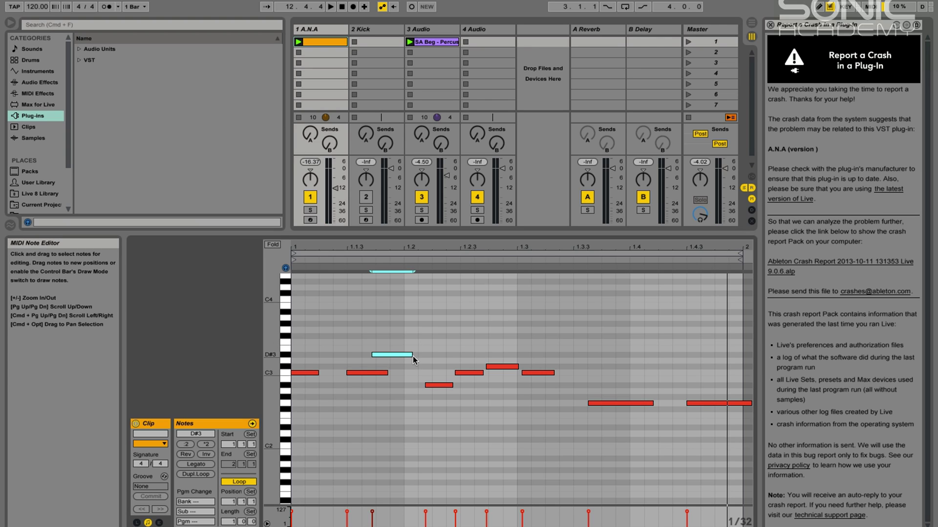
# - Drag the D#3 note's end right and fine-tune its length on 1/32 and 1/64 grids
pyautogui.moveTo(413, 356); pyautogui.dragTo(436, 357)
pyautogui.hotkey('shift', 'Right')
pyautogui.hotkey('shift', 'Right')
pyautogui.hotkey('shift', 'Right')
pyautogui.hotkey('shift', 'Right')
pyautogui.hotkey('shift', 'Right')
pyautogui.hotkey('shift', 'Left')
pyautogui.hotkey('shift', 'Left')
pyautogui.hotkey('shift', 'Left')
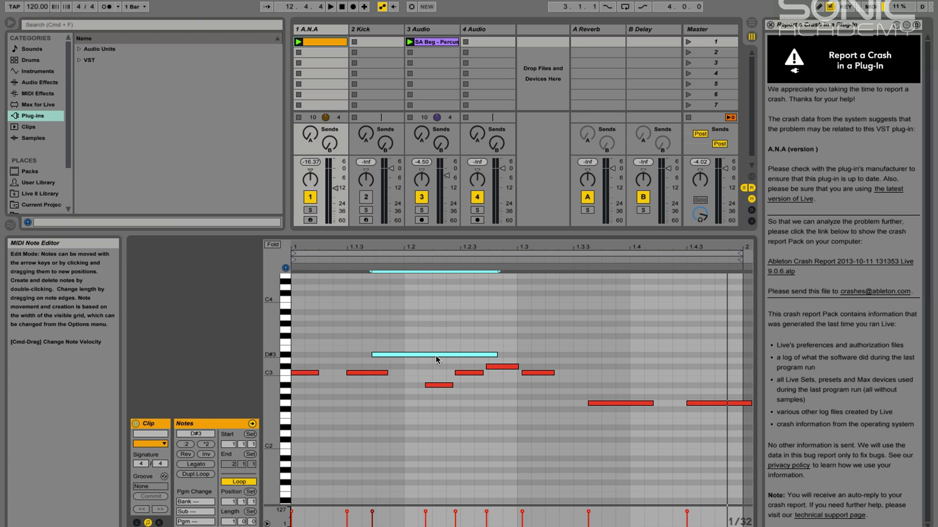
pyautogui.hotkey('shift', 'Left')
pyautogui.hotkey('shift', 'Left')
pyautogui.hotkey('shift', 'Left')
pyautogui.hotkey('shift', 'Left')
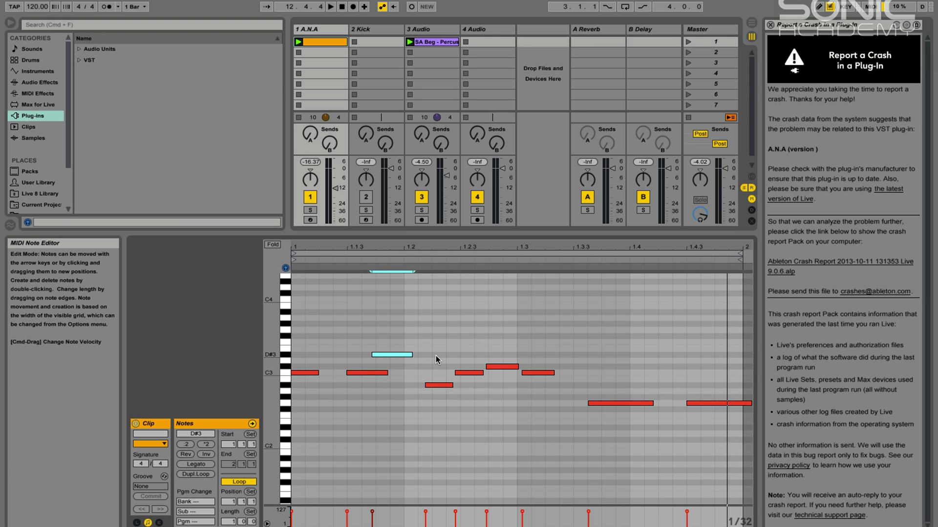
pyautogui.press('super+1')
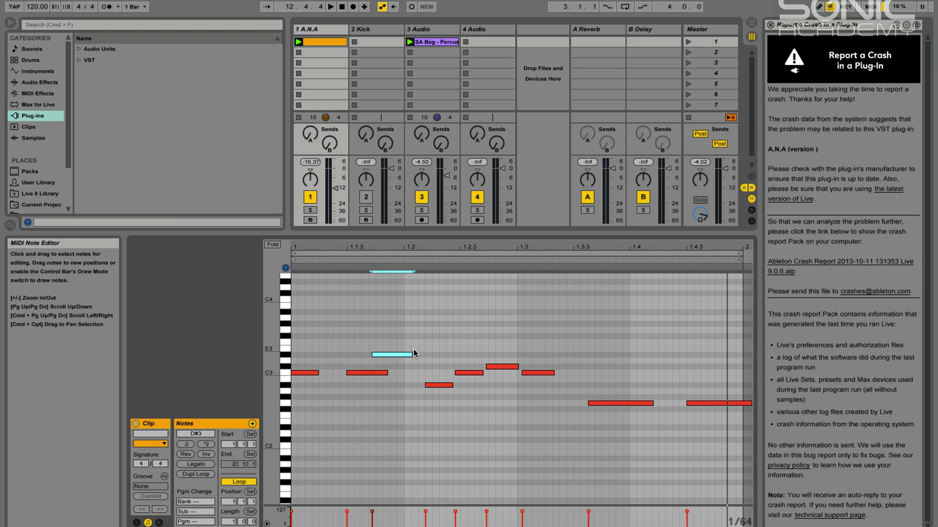
pyautogui.moveTo(413, 351); pyautogui.dragTo(420, 351)
pyautogui.hotkey('shift', 'Right')
pyautogui.hotkey('shift', 'Right')
pyautogui.hotkey('shift', 'Right')
pyautogui.hotkey('shift', 'Right')
pyautogui.hotkey('shift', 'Right')
pyautogui.hotkey('shift', 'Right')
pyautogui.hotkey('shift', 'Right')
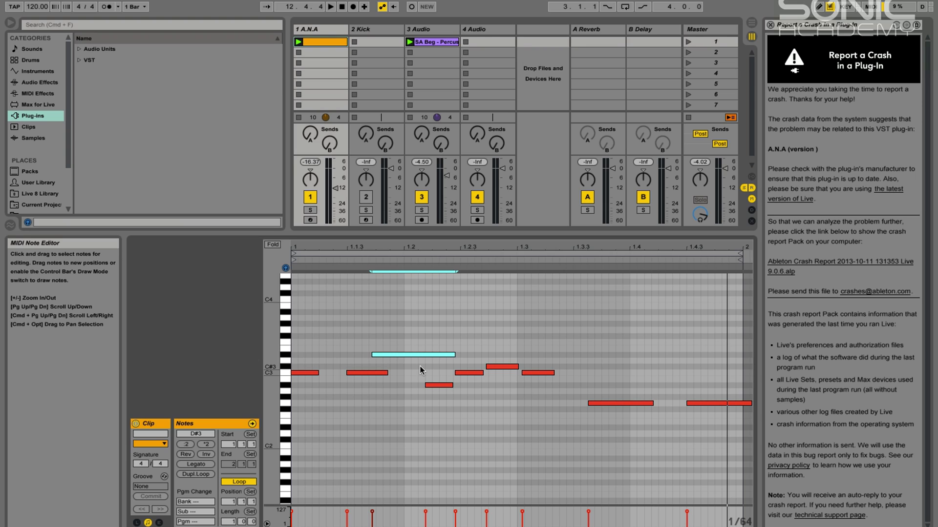
# - Switch to a 1/8 grid with Cmd+2 and settle the D#3 note's end just past 1.2.3
pyautogui.press('super+2')
pyautogui.press('super+2')
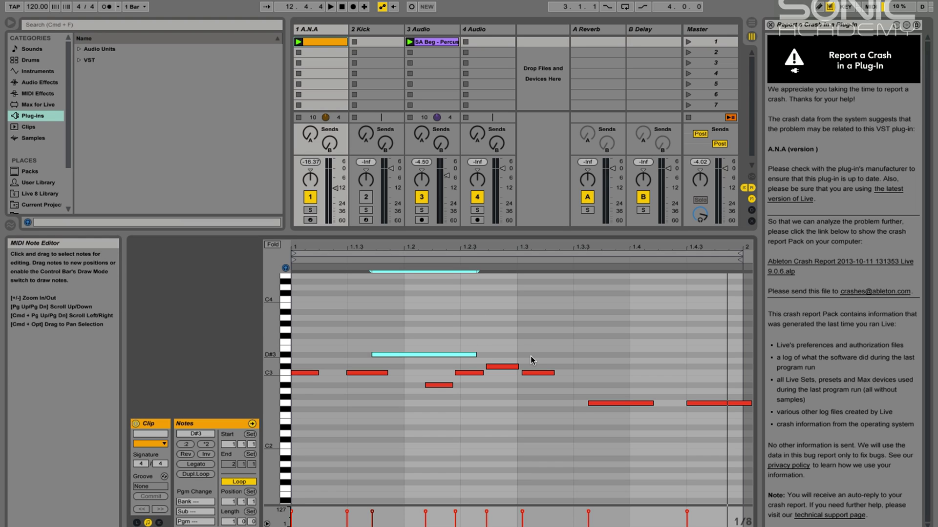
pyautogui.hotkey('shift', 'Right')
pyautogui.hotkey('shift', 'Right')
pyautogui.hotkey('shift', 'Right')
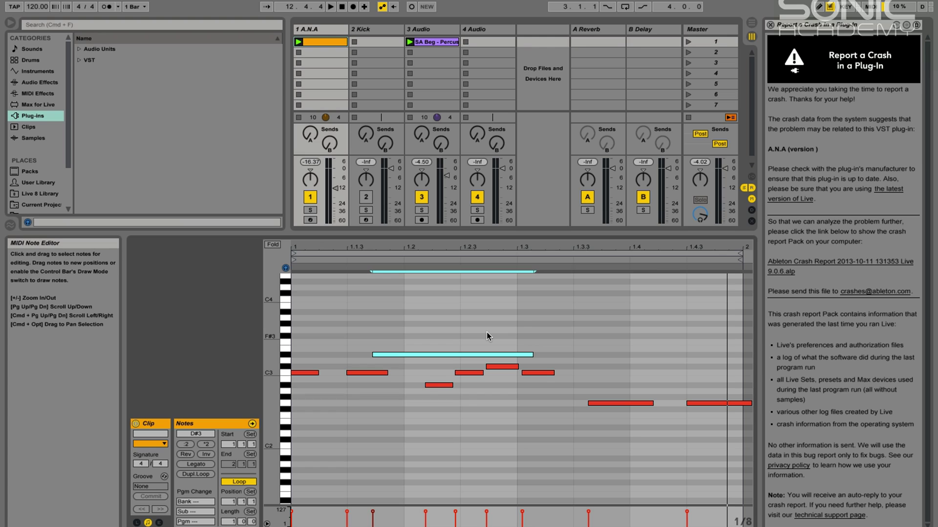
pyautogui.hotkey('shift', 'Left')
pyautogui.hotkey('shift', 'Left')
pyautogui.hotkey('shift', 'Left')
pyautogui.hotkey('shift', 'Left')
pyautogui.hotkey('shift', 'Right')
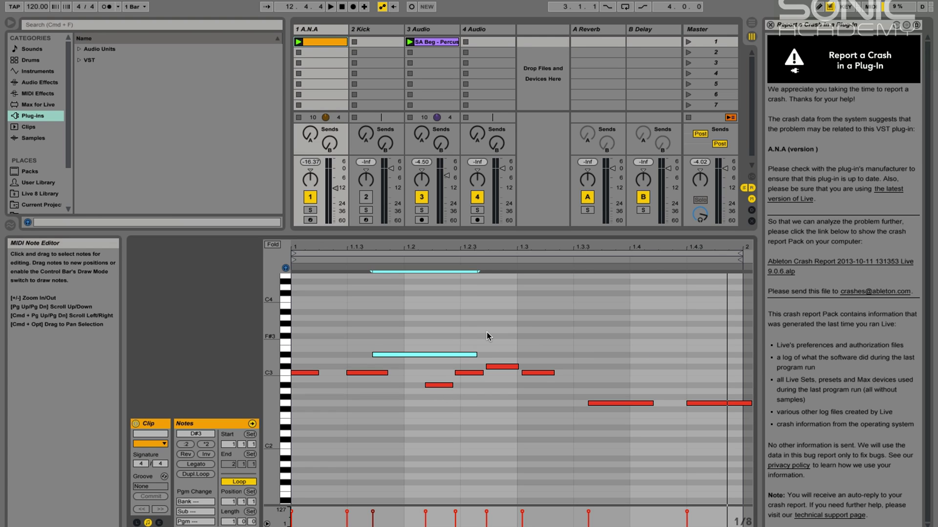
pyautogui.hotkey('shift', 'Left')
pyautogui.hotkey('shift', 'Right')
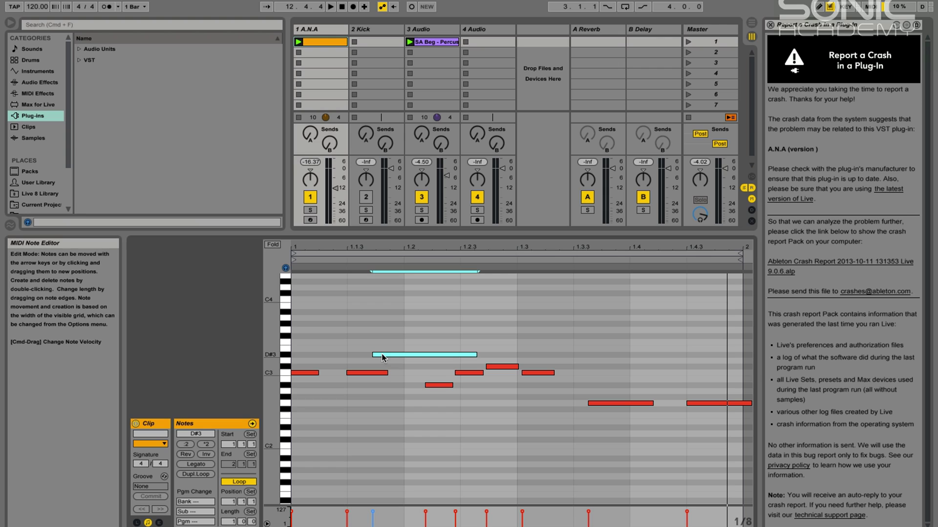
# - Select the D#3 note and nudge it back and forth with the arrow keys
pyautogui.moveTo(382, 357); pyautogui.dragTo(381, 358)
pyautogui.press('Right')
pyautogui.press('Left')
pyautogui.press('Right')
pyautogui.press('Right')
pyautogui.press('Left')
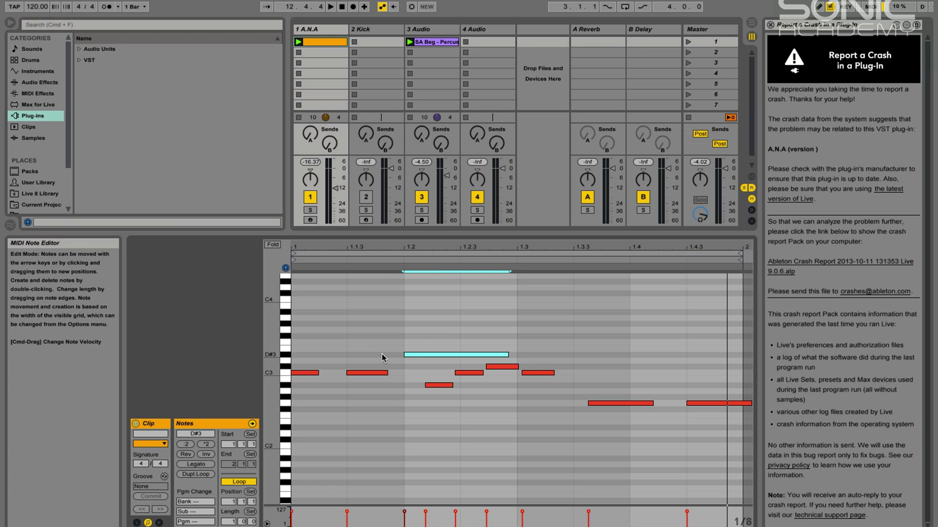
pyautogui.press('Left')
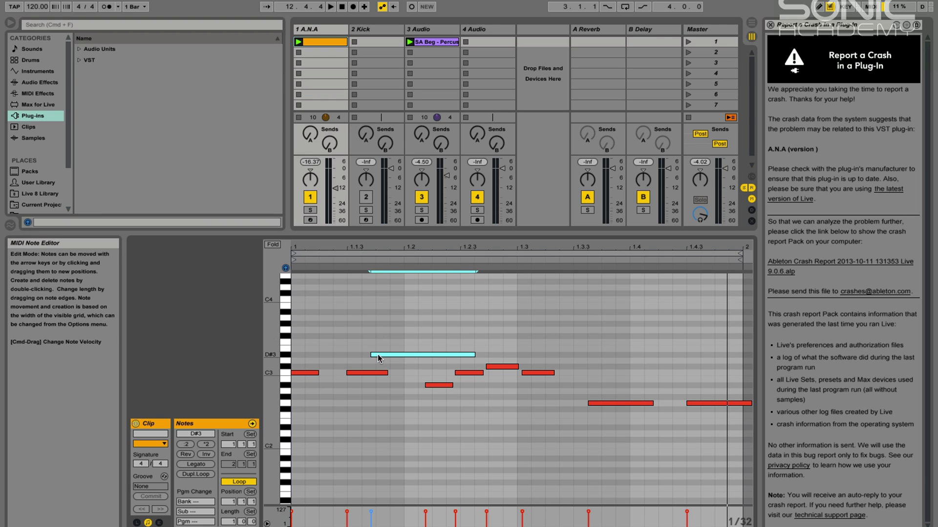
# - Slide the D#3 note by dragging and arrow nudges until it starts near 1.2.4
pyautogui.moveTo(372, 354); pyautogui.dragTo(377, 355)
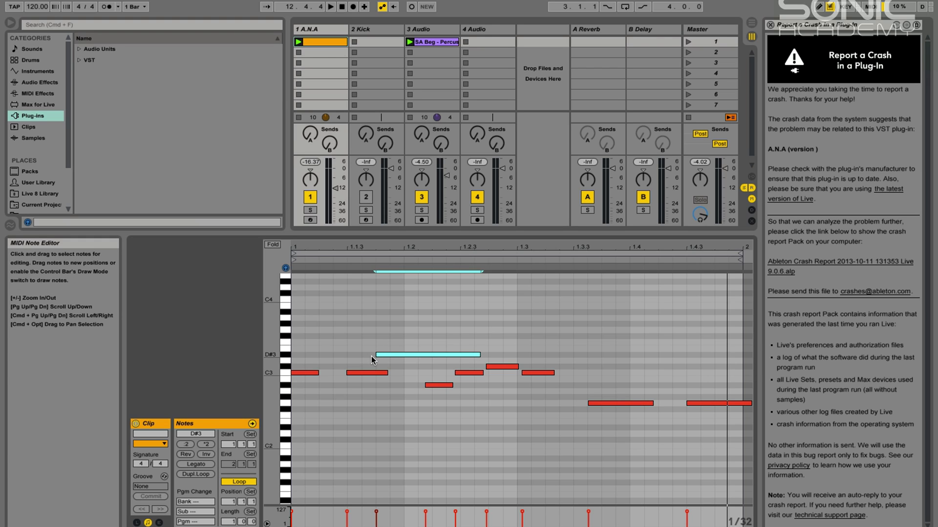
pyautogui.moveTo(371, 356); pyautogui.dragTo(368, 356)
pyautogui.press('Right')
pyautogui.press('Left')
pyautogui.press('Right')
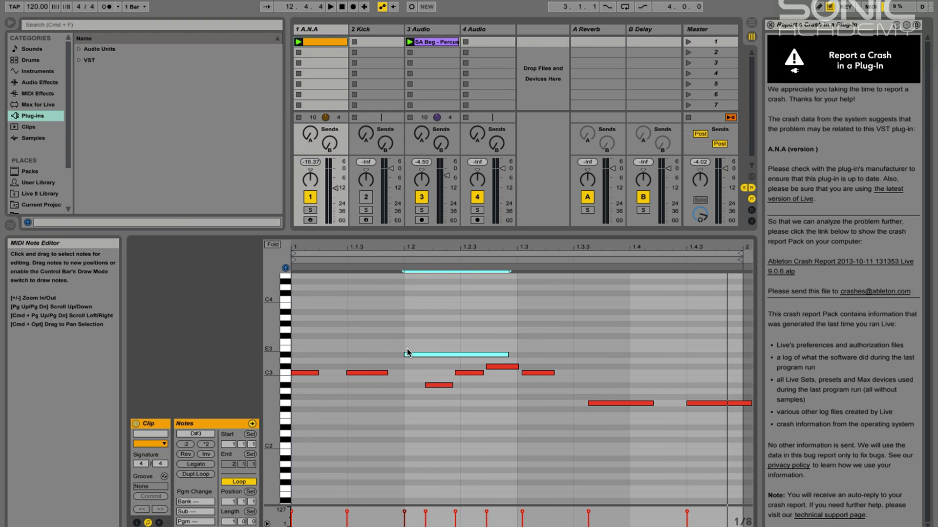
pyautogui.press('Right')
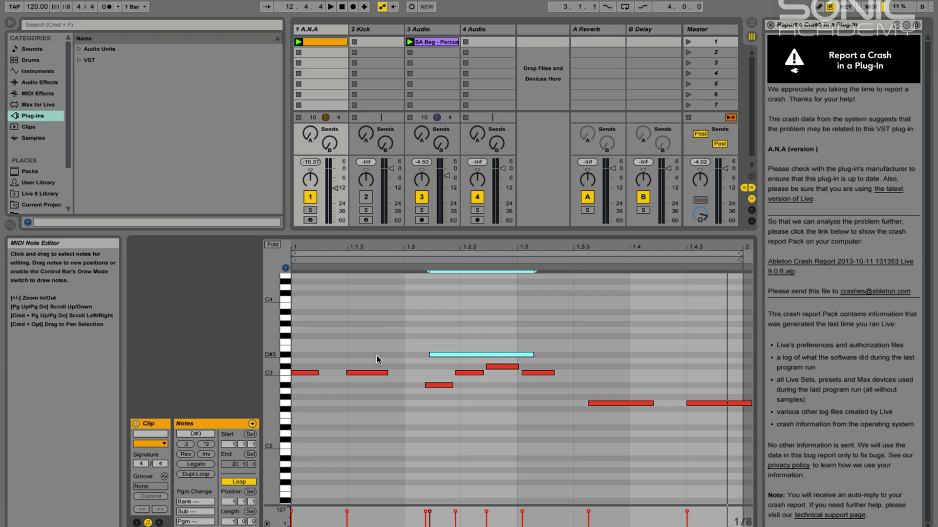
pyautogui.press('Right')
pyautogui.press('Right')
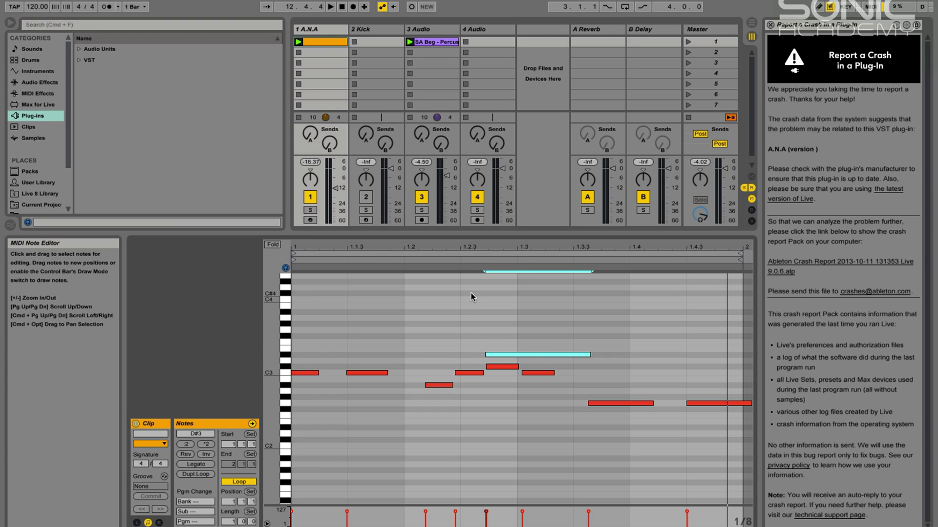
# - Deselect the D#3 note by clicking an empty spot in the note editor
pyautogui.click(430, 342)
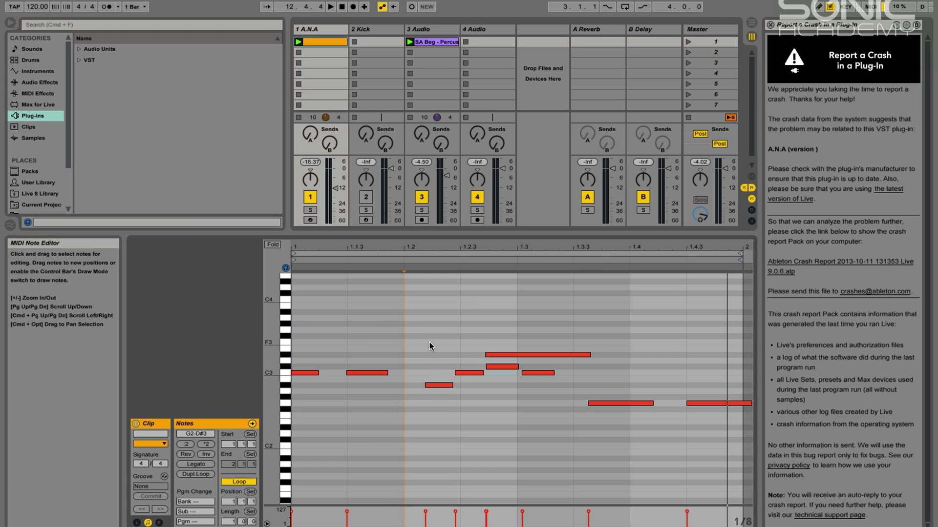